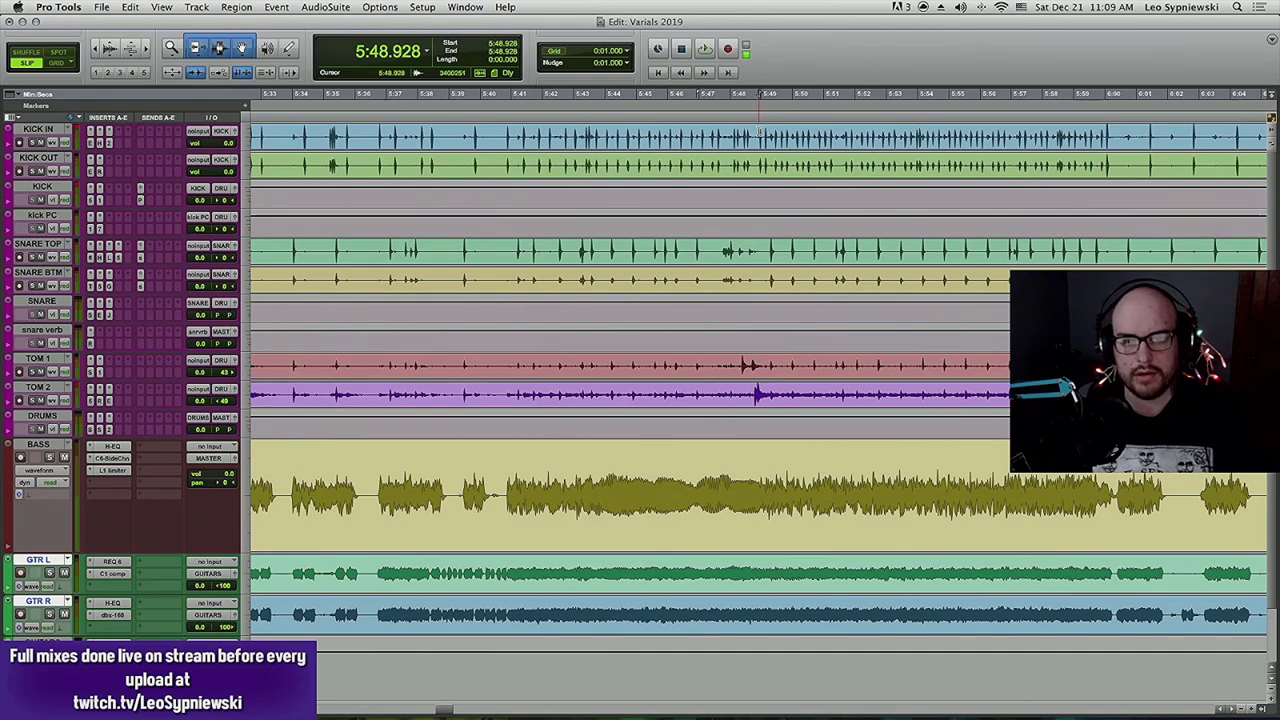
Zoom in on the timeline near 5:48 and play the mix from 5:48.949.
key("super+bracketright")
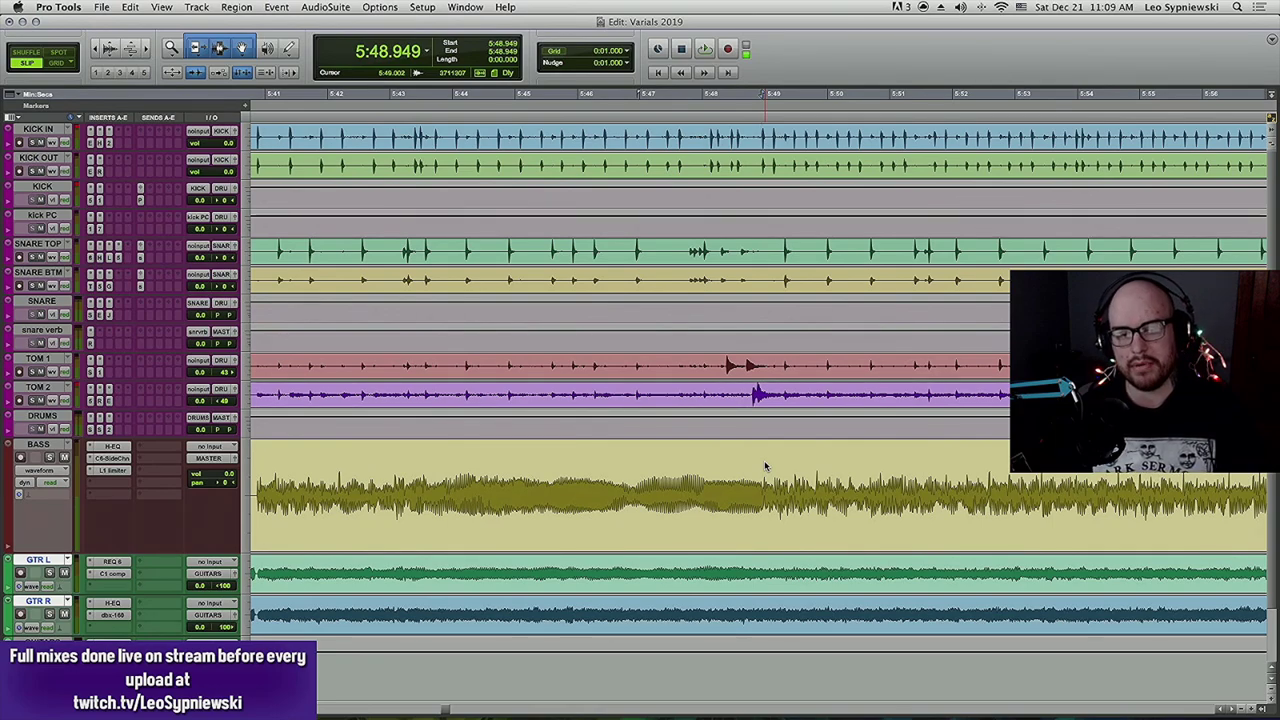
key("space")
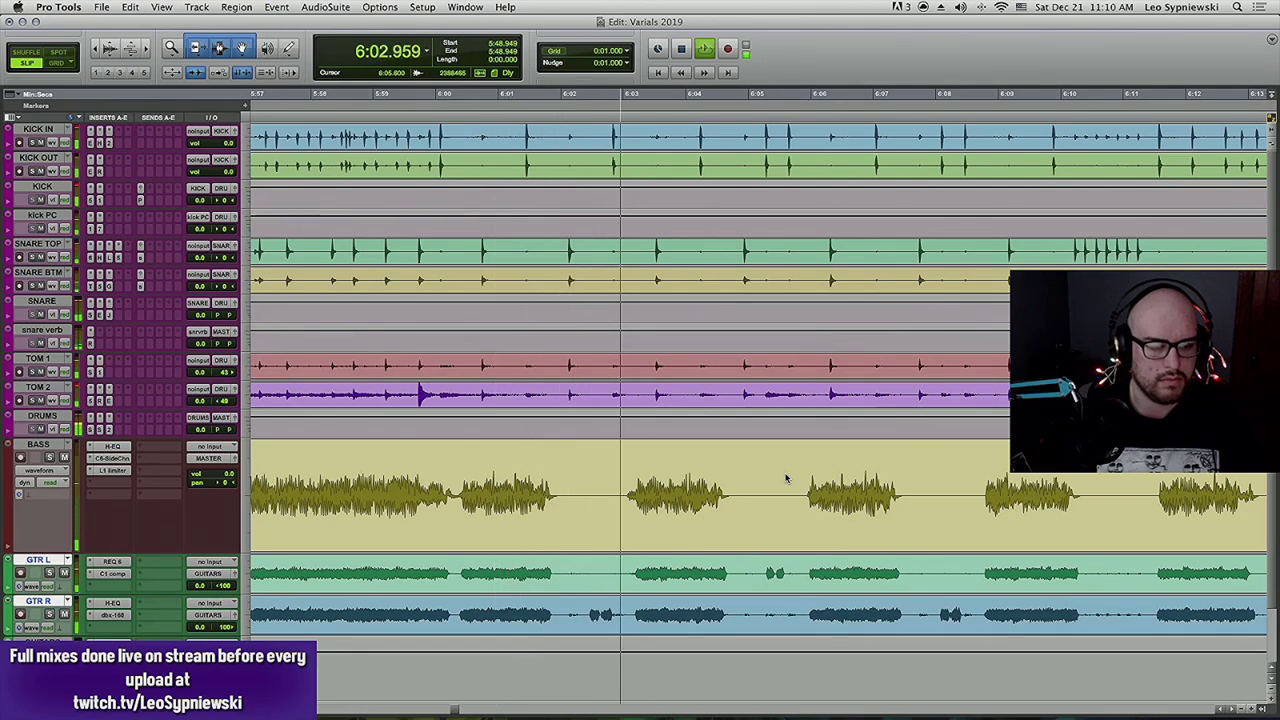
Stop playback and zoom out to show about a minute of the song around 5:48.
key("space")
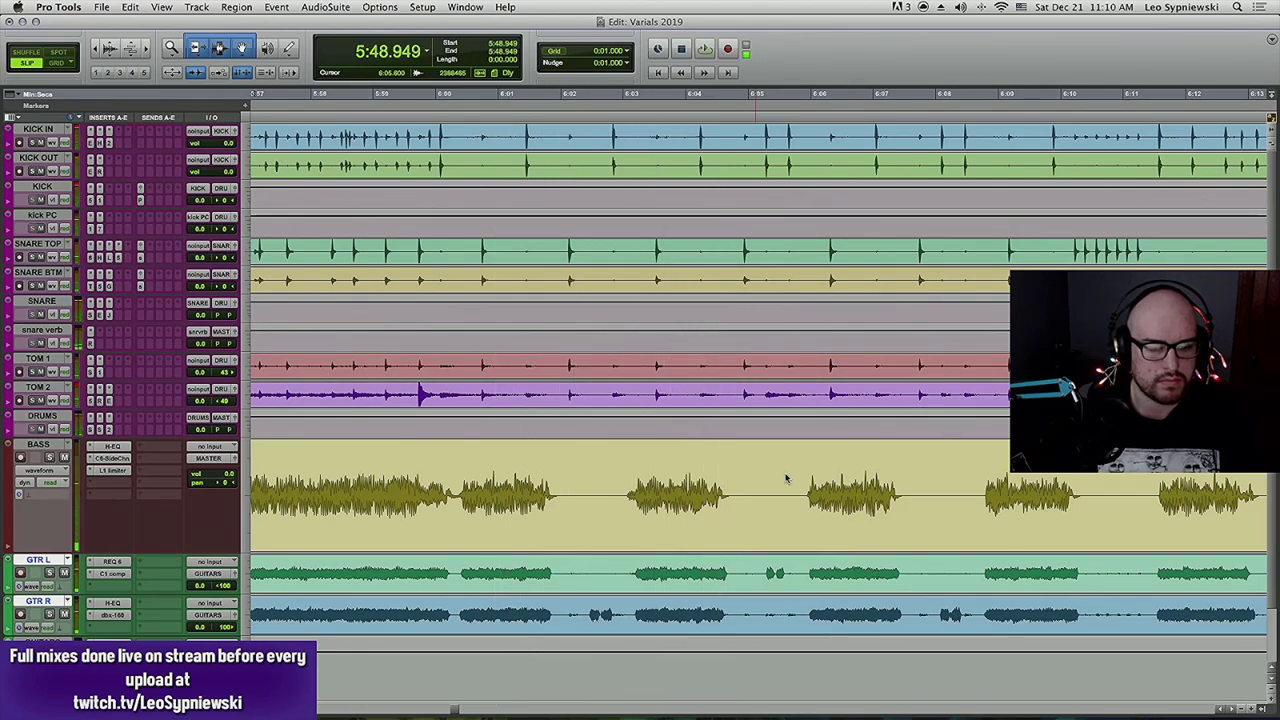
scroll(778, 482, "down", 2)
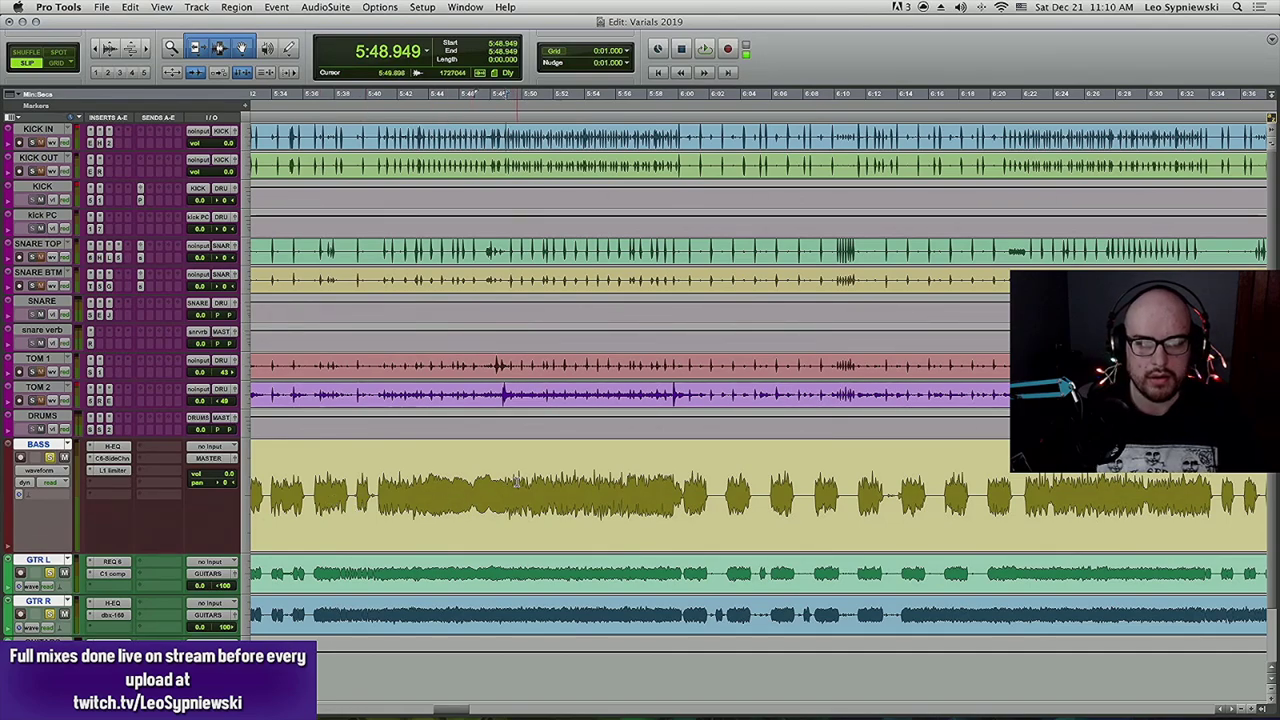
Bypass the bass's H-EQ, C6 sidechain compressor and L1, plus GTR L's REQ 6 and C1.
left_click(112, 446, "super")
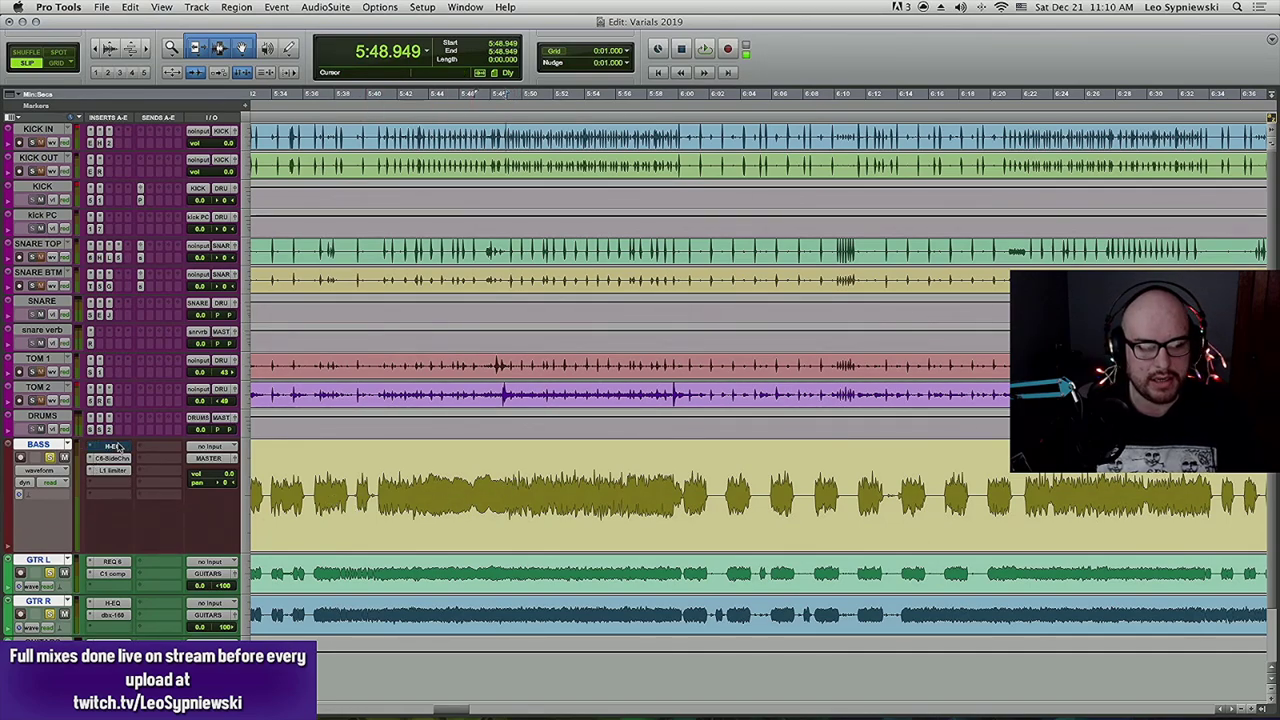
left_click(112, 458, "super")
left_click(112, 470, "super")
left_click(112, 561, "super")
left_click(116, 574, "super")
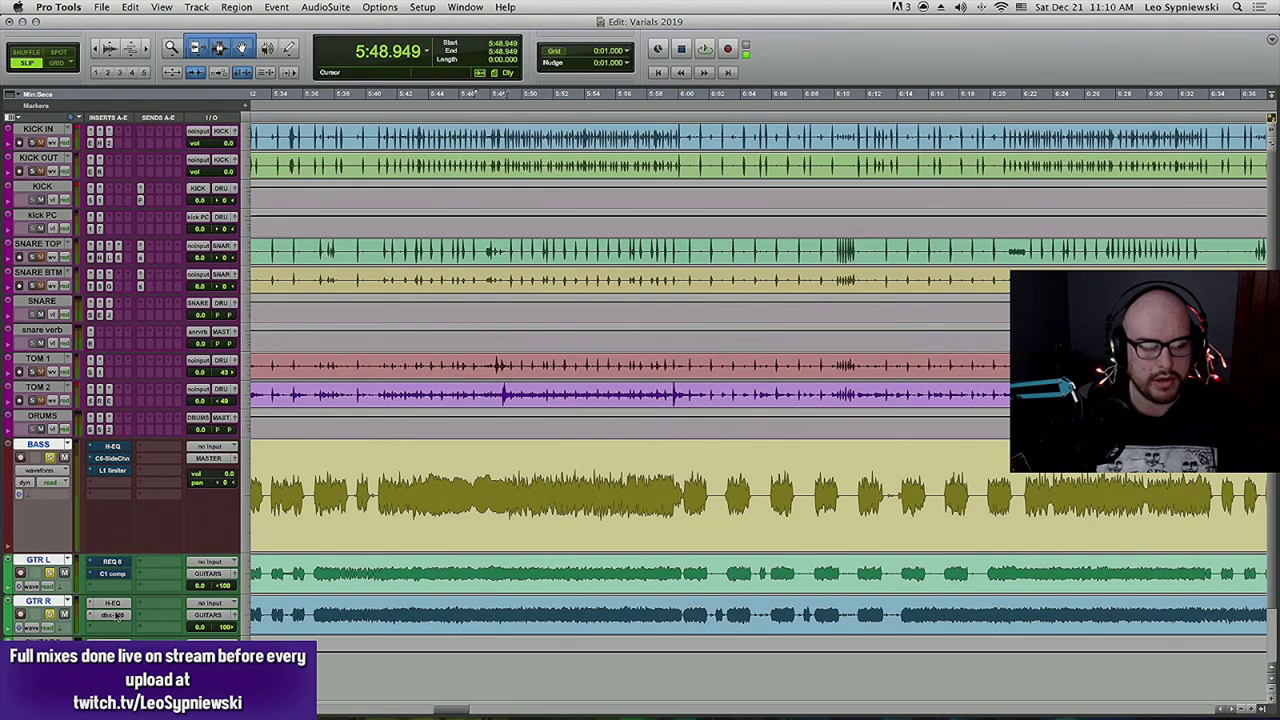
Raise the BASS volume to about +2 dB and play back the unprocessed tracks.
left_click(227, 473)
left_click_drag(227, 473, 231, 480)
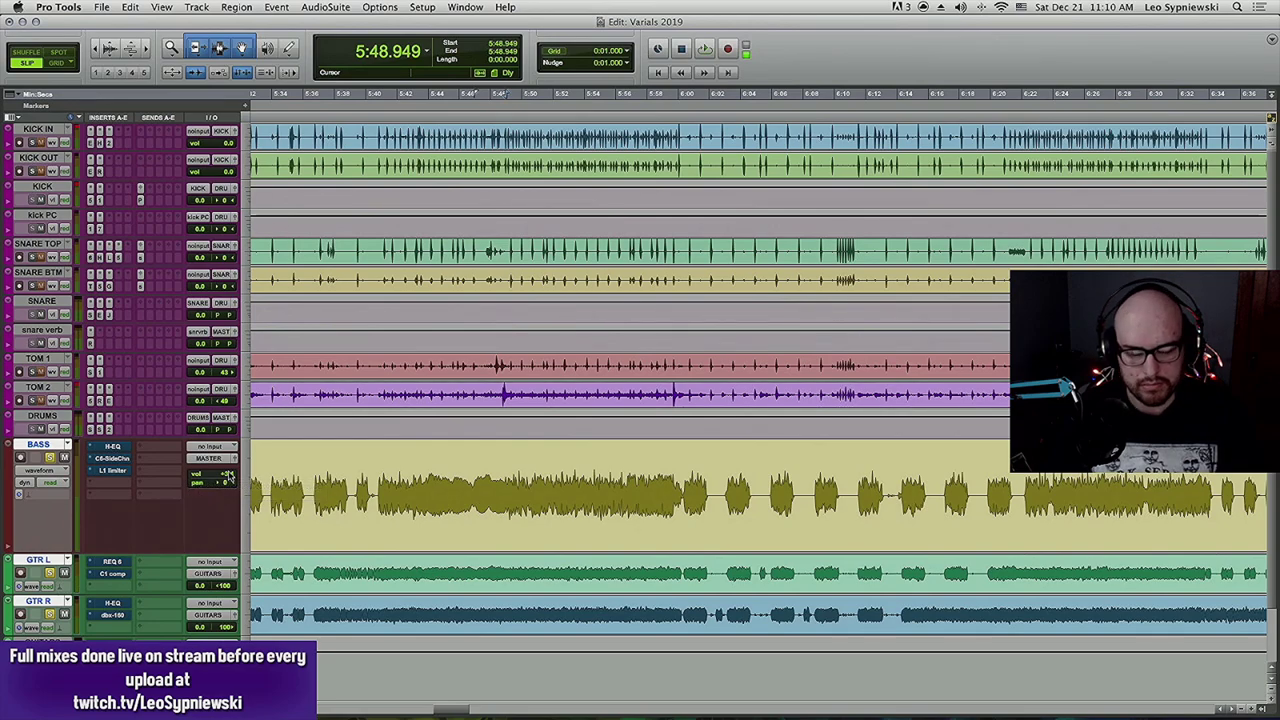
key("space")
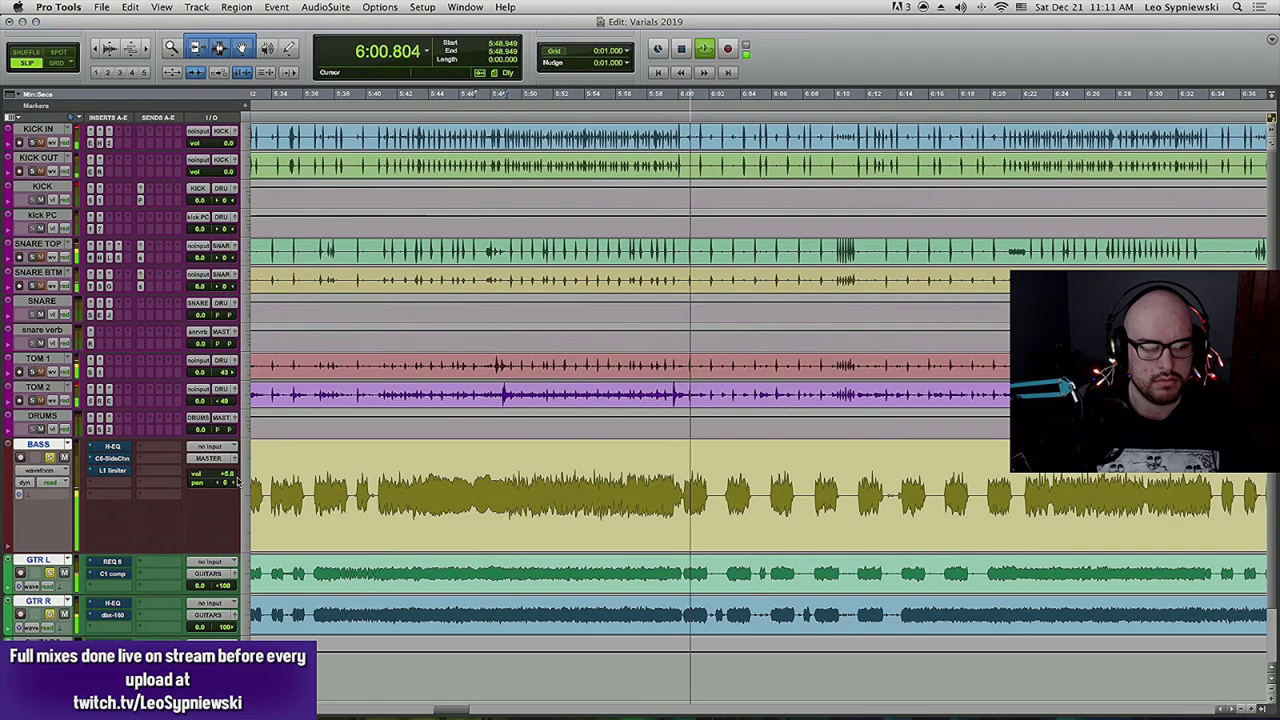
key("space")
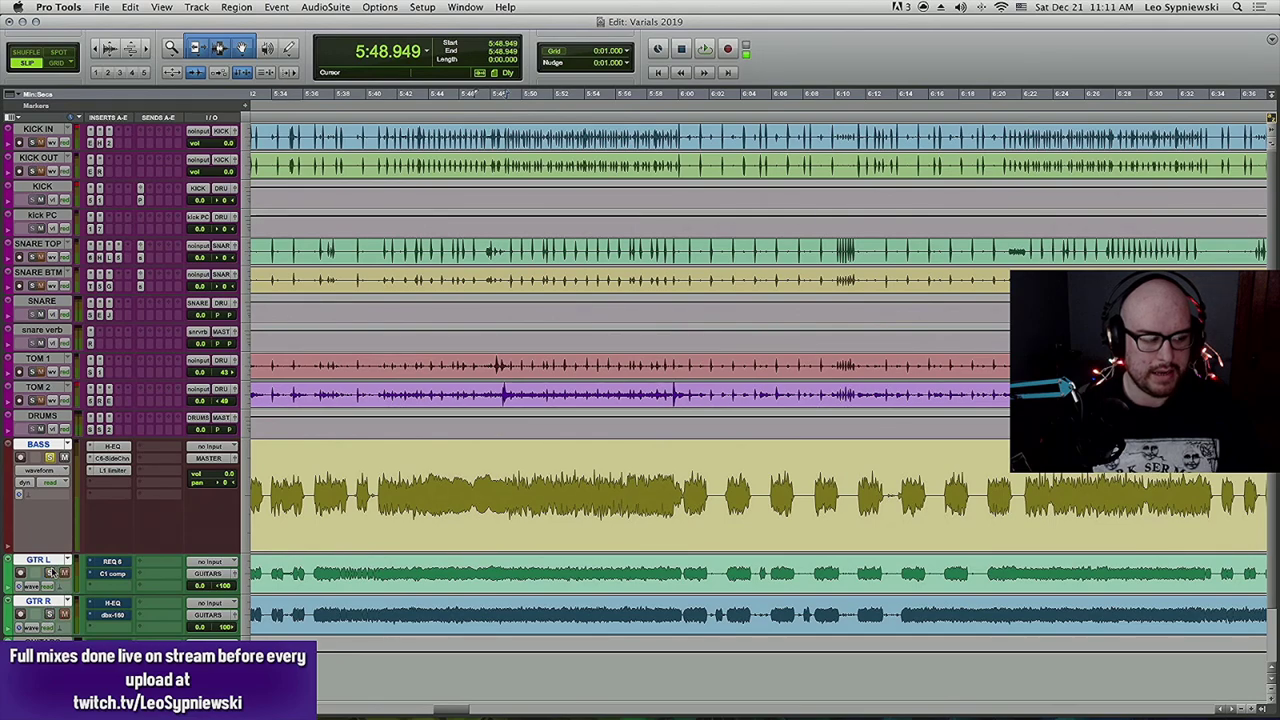
Select the drum tracks from DRUMS up to KICK IN and play the section to about 5:58.
left_click(44, 416)
left_click(36, 130, "shift")
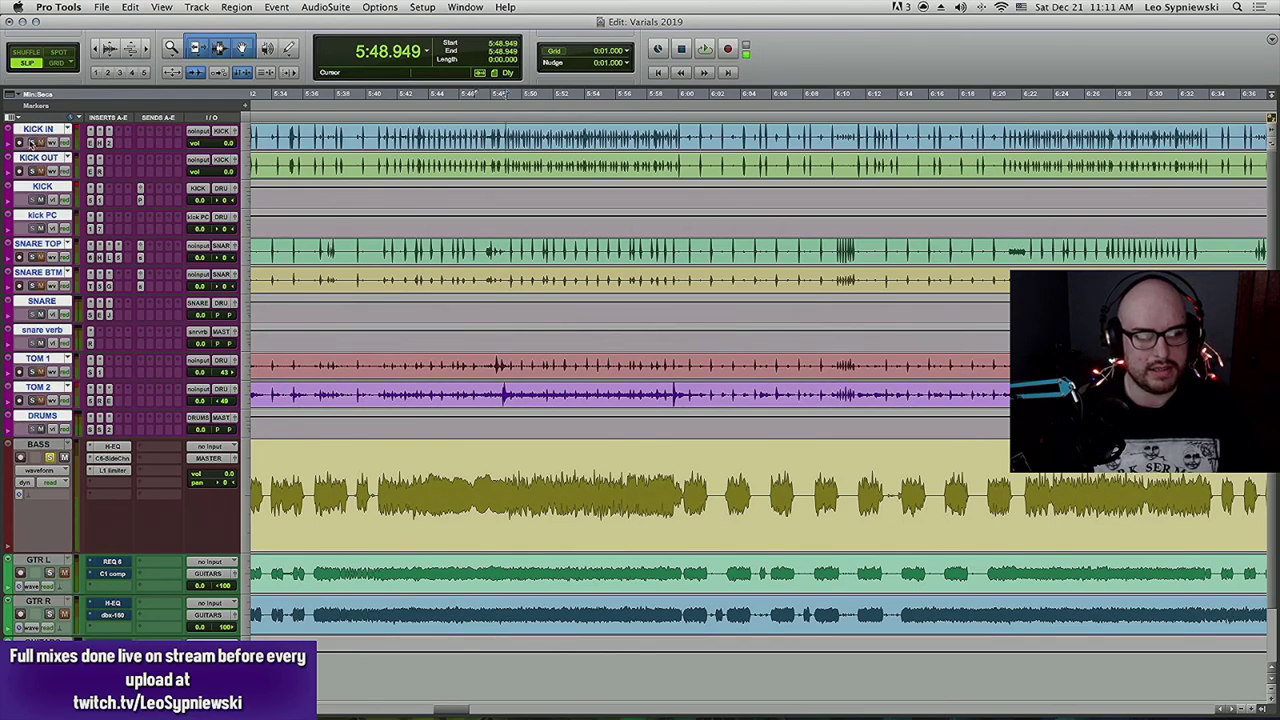
key("space")
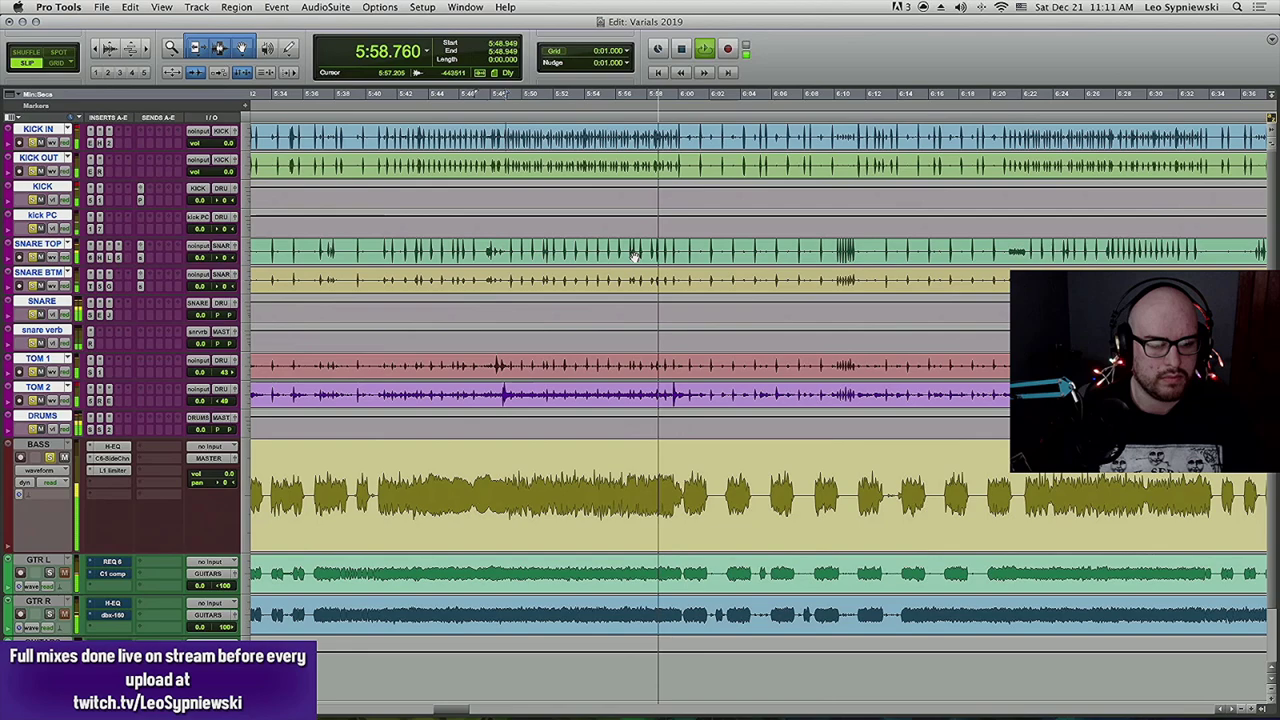
key("space")
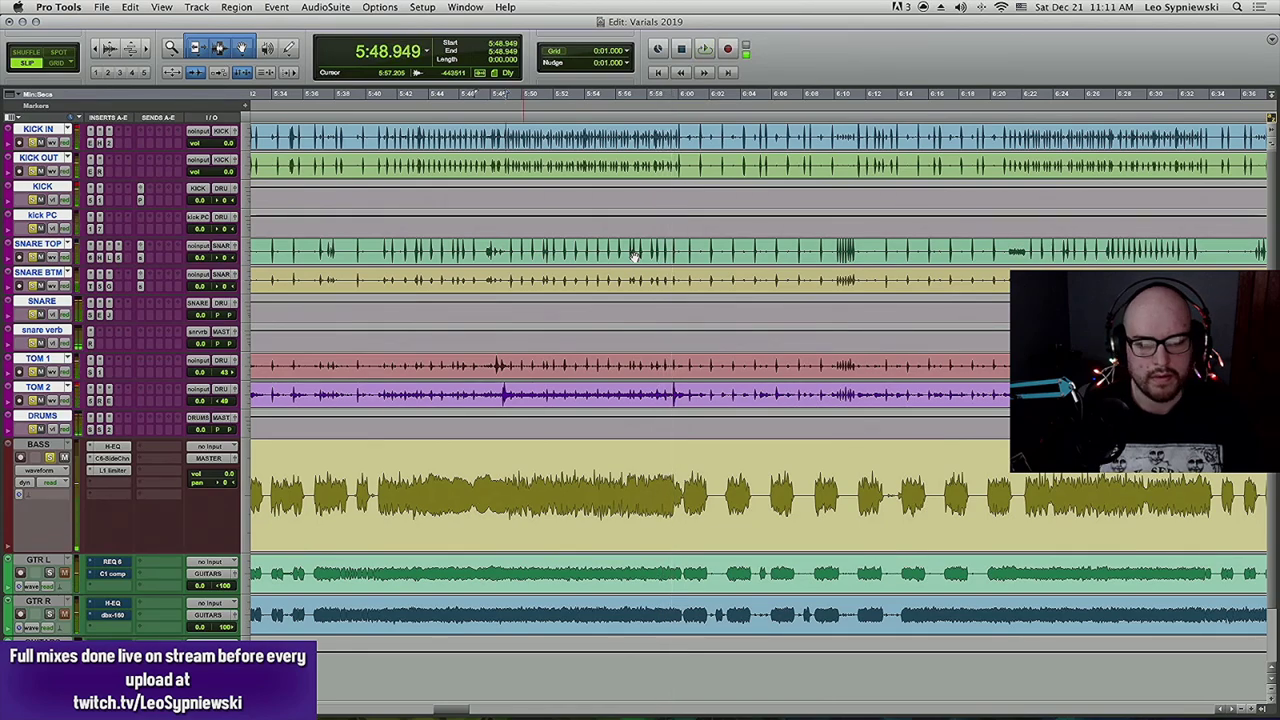
Select BASS, open its H-EQ plugin and move the window further left.
left_click(38, 445)
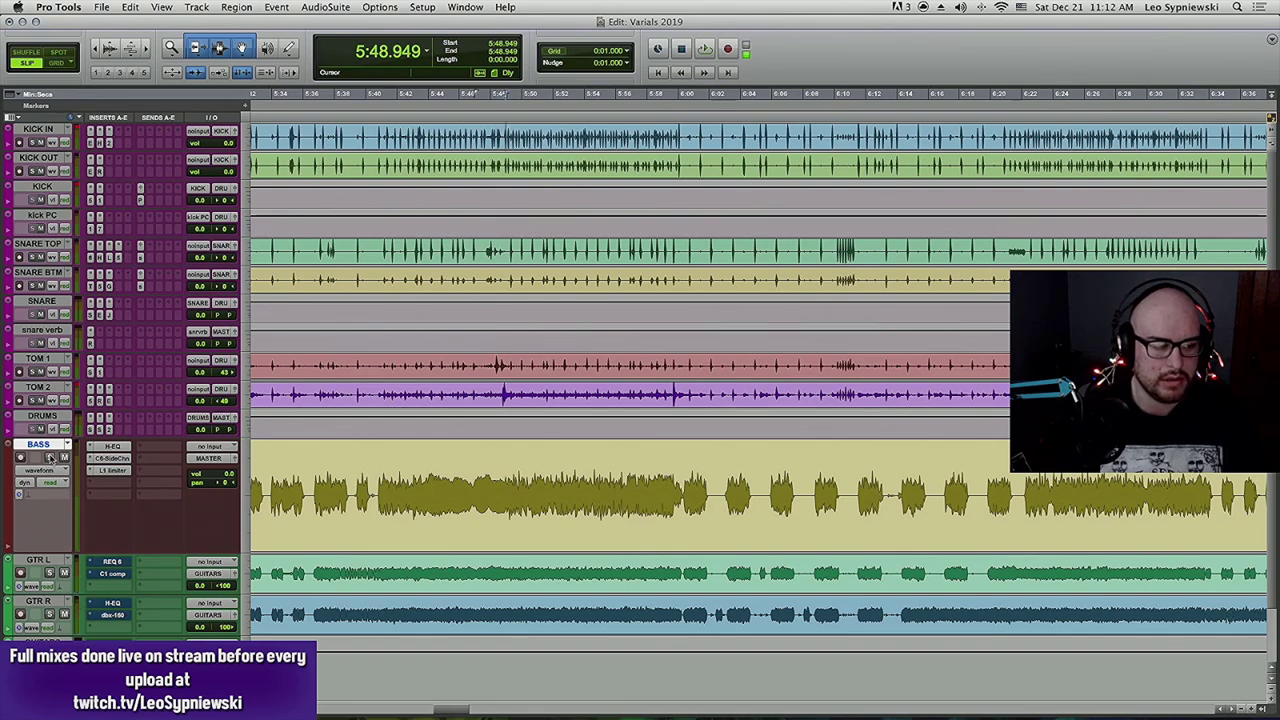
left_click(112, 447)
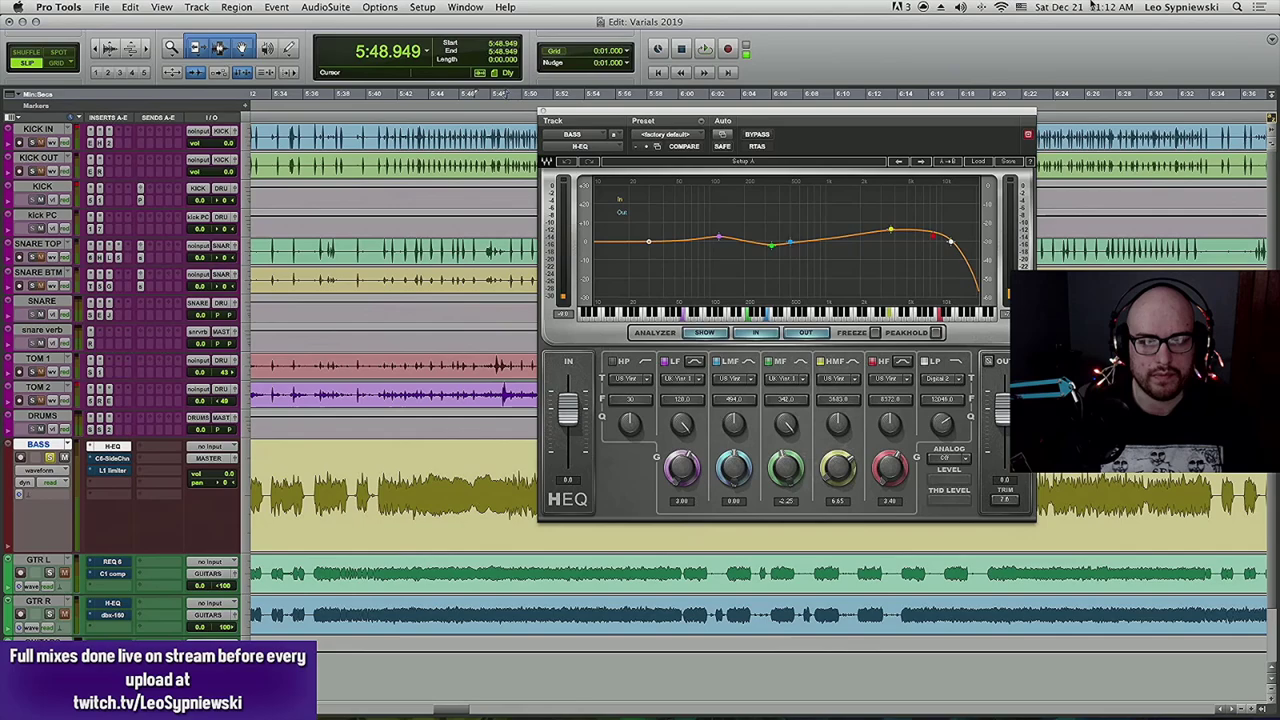
left_click_drag(956, 111, 764, 111)
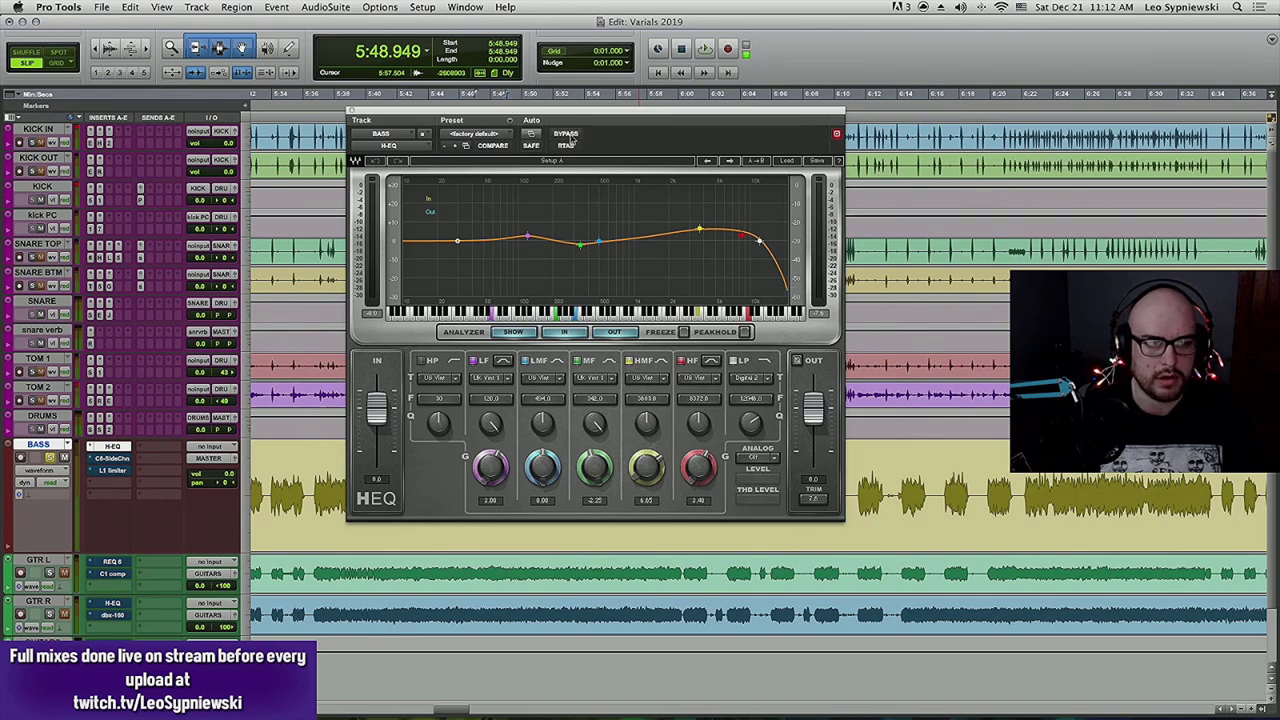
Toggle the bass H-EQ bypass on and off during playback, leaving the EQ active.
left_click(566, 134)
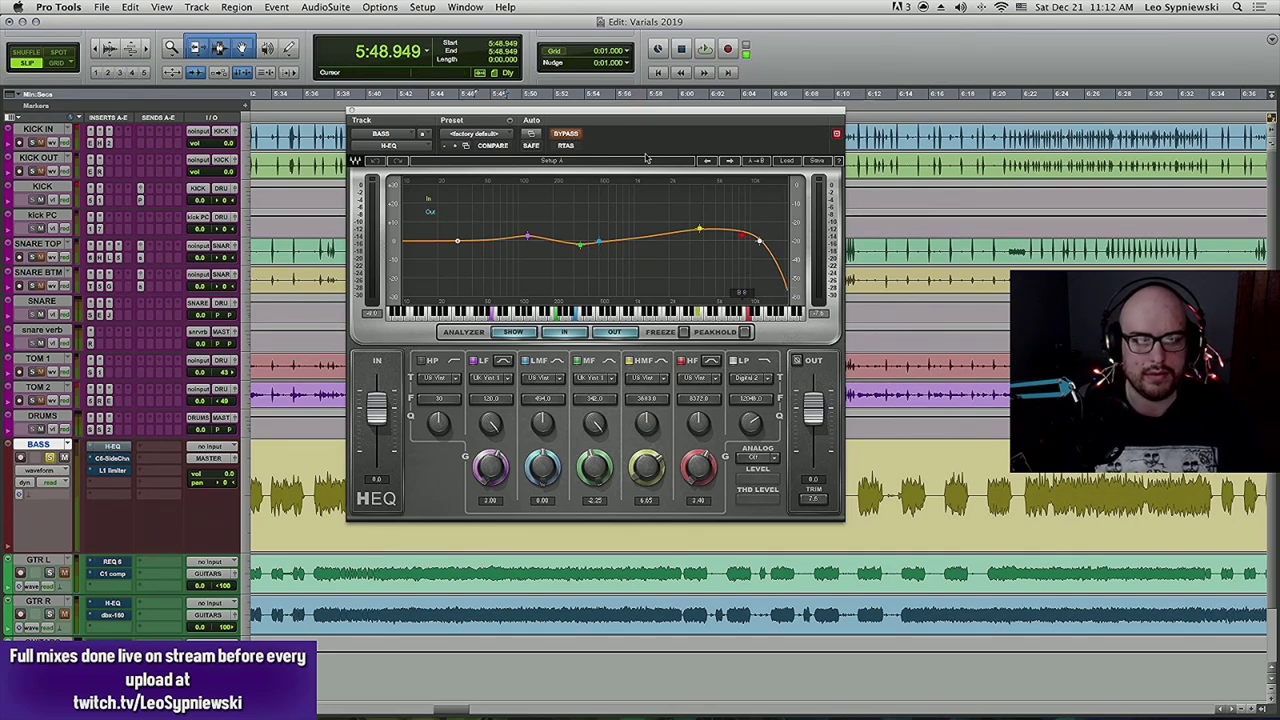
key("space")
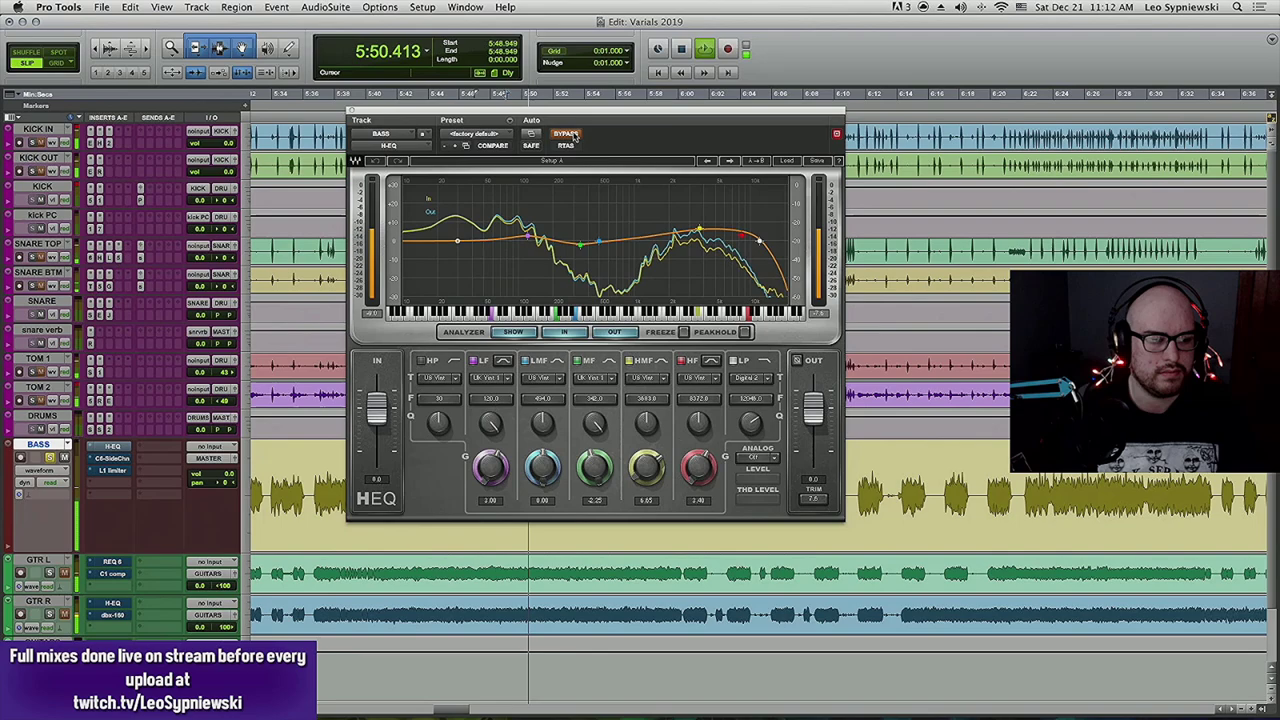
left_click(572, 135)
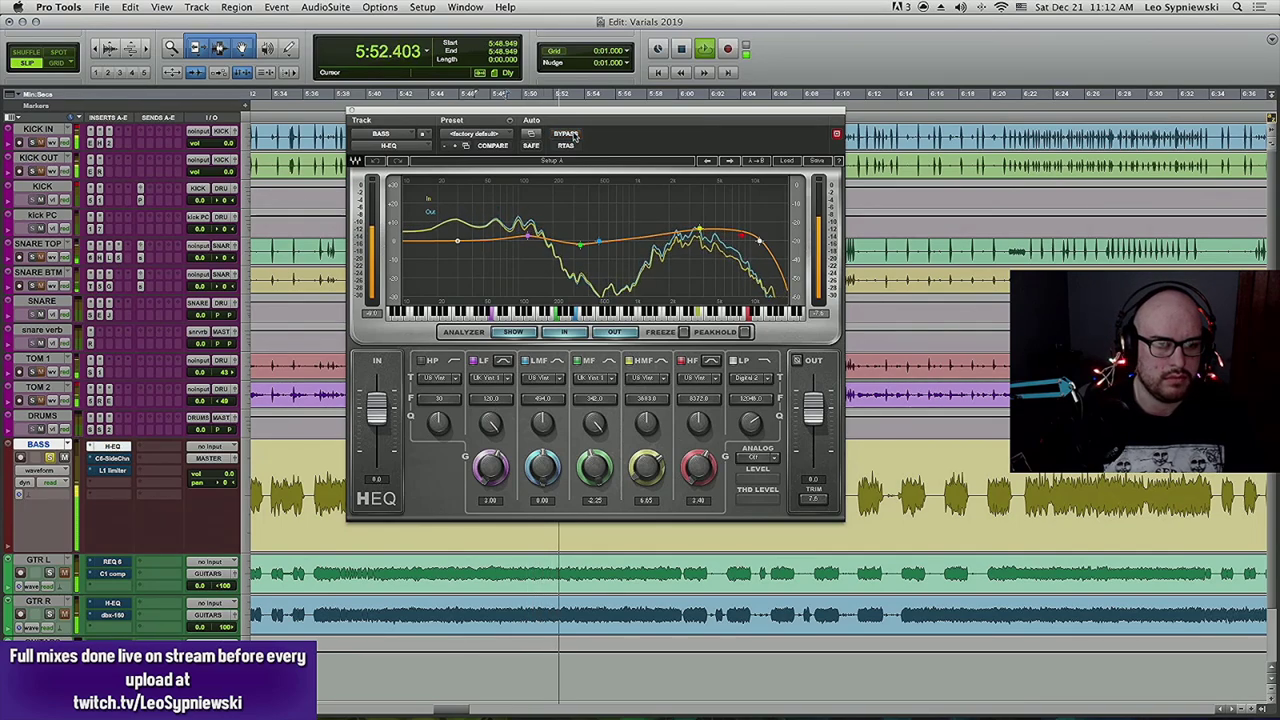
left_click(566, 134)
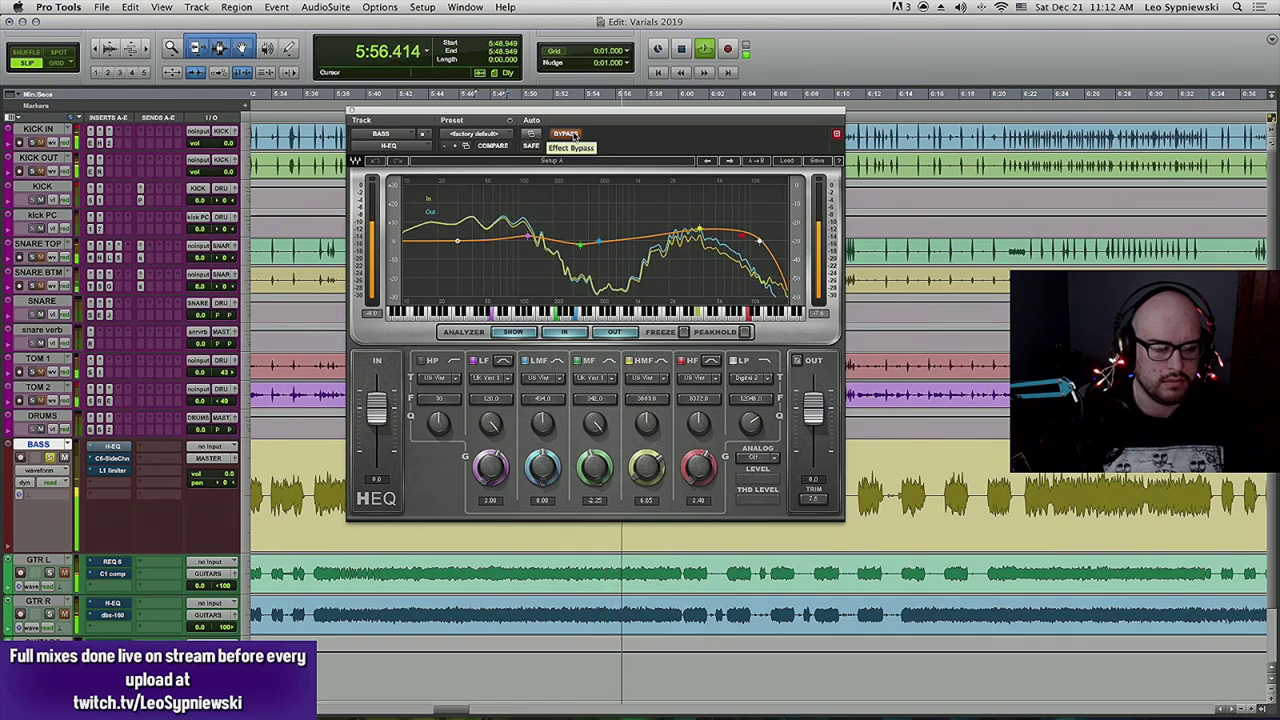
left_click(574, 135)
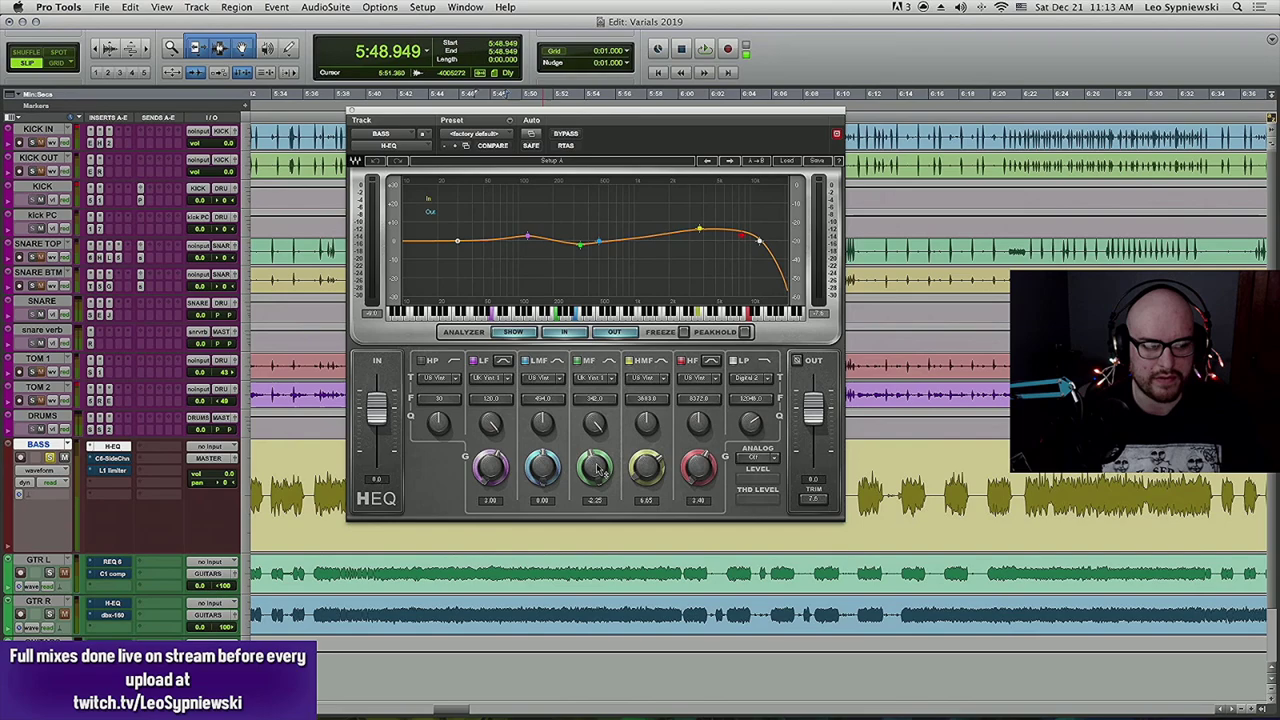
Cut the bass H-EQ mid band gain slightly during playback, then bring up the BASS C6-SideChain.
key("space")
mouse_move(597, 472)
left_mouse_down()
mouse_move(597, 420)
mouse_move(597, 483)
mouse_move(597, 438)
mouse_move(597, 470)
left_mouse_up()
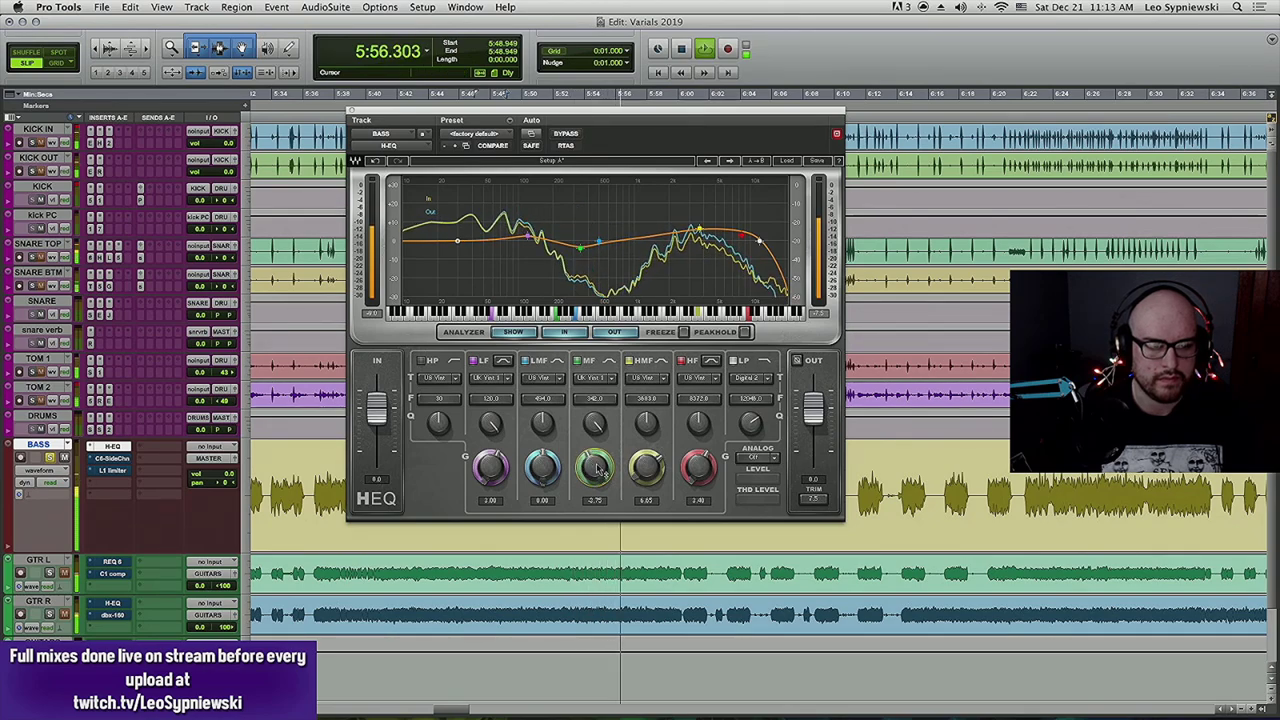
key("space")
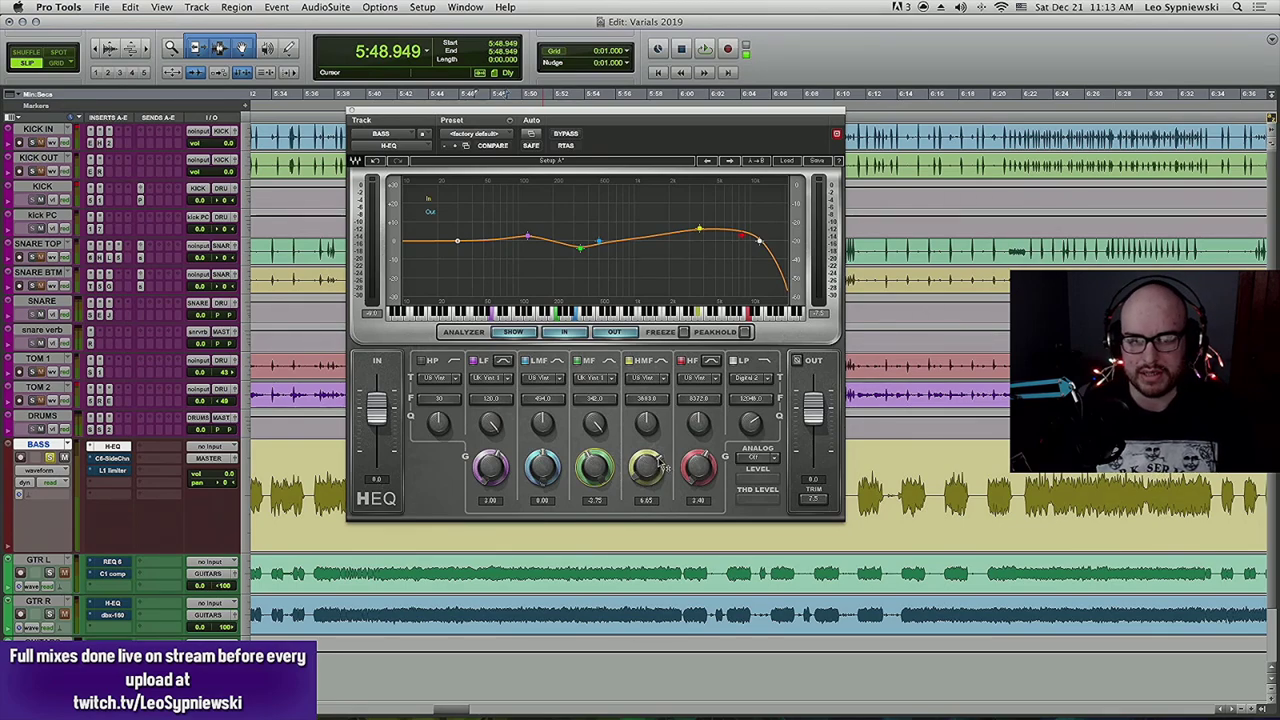
left_click(106, 458)
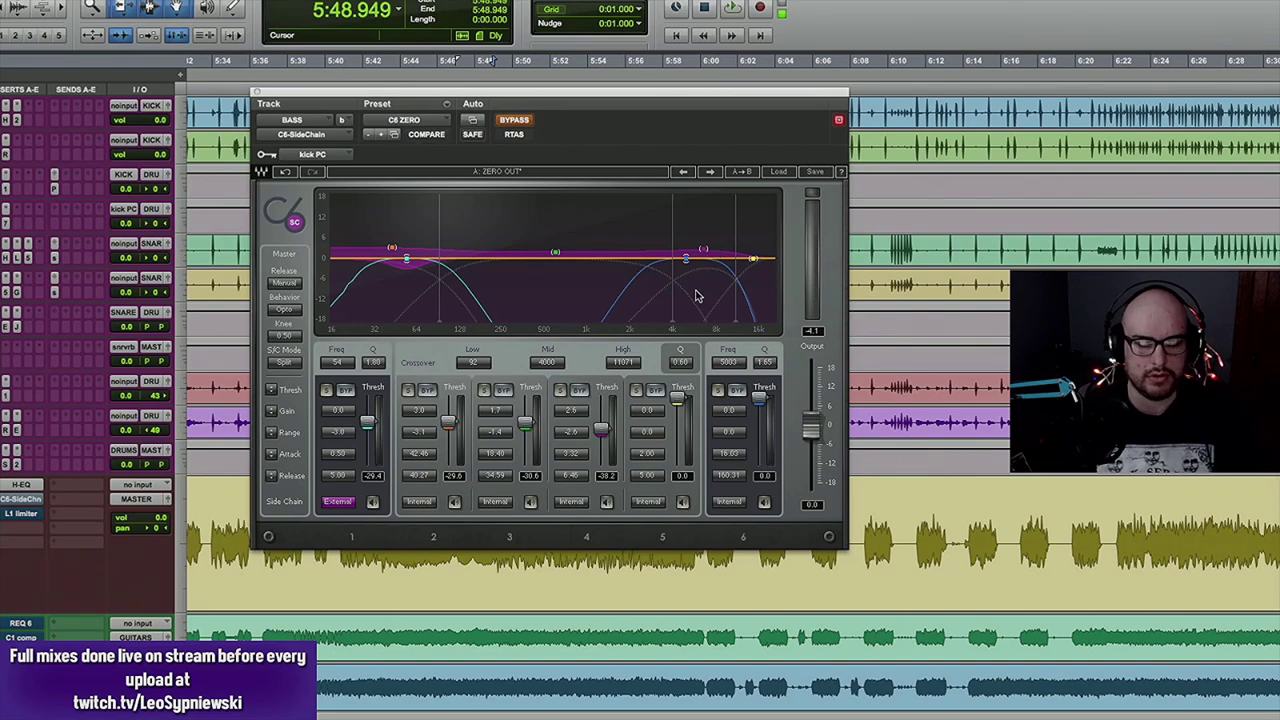
Toggle the C6-SideChain bypass off, on and off during playback, leaving the compressor active.
key("space")
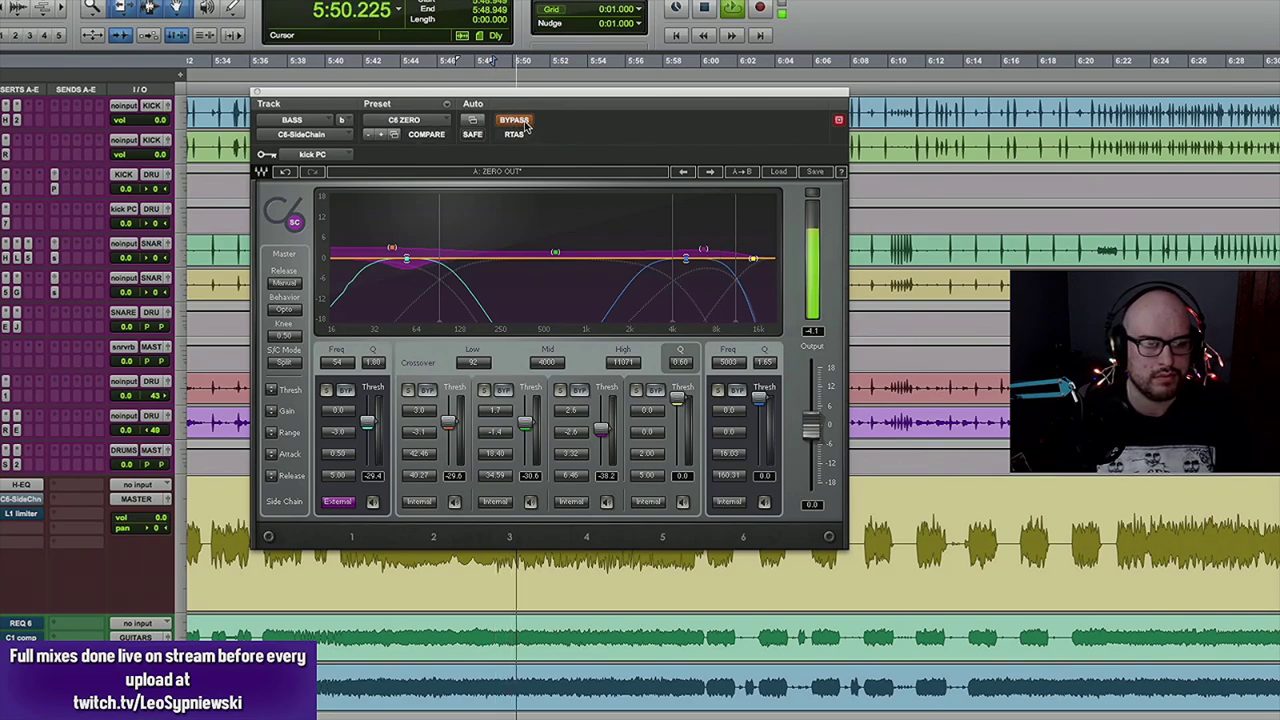
left_click(522, 122)
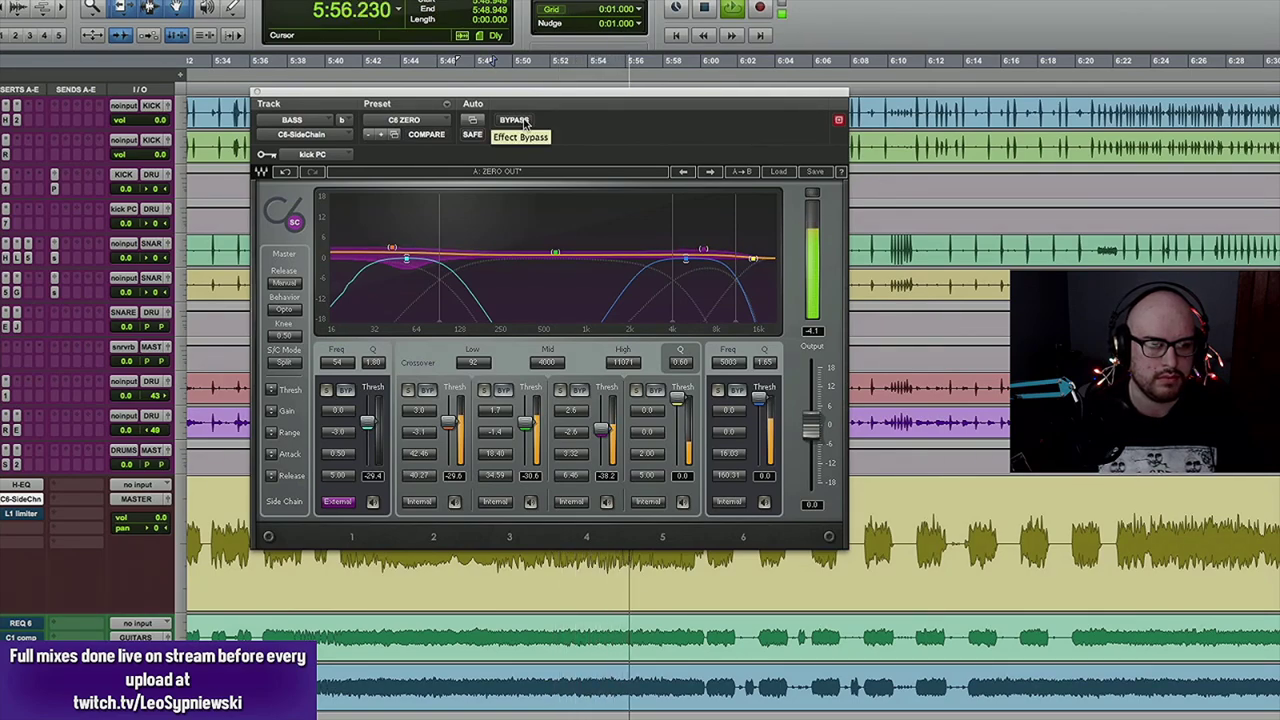
left_click(522, 122)
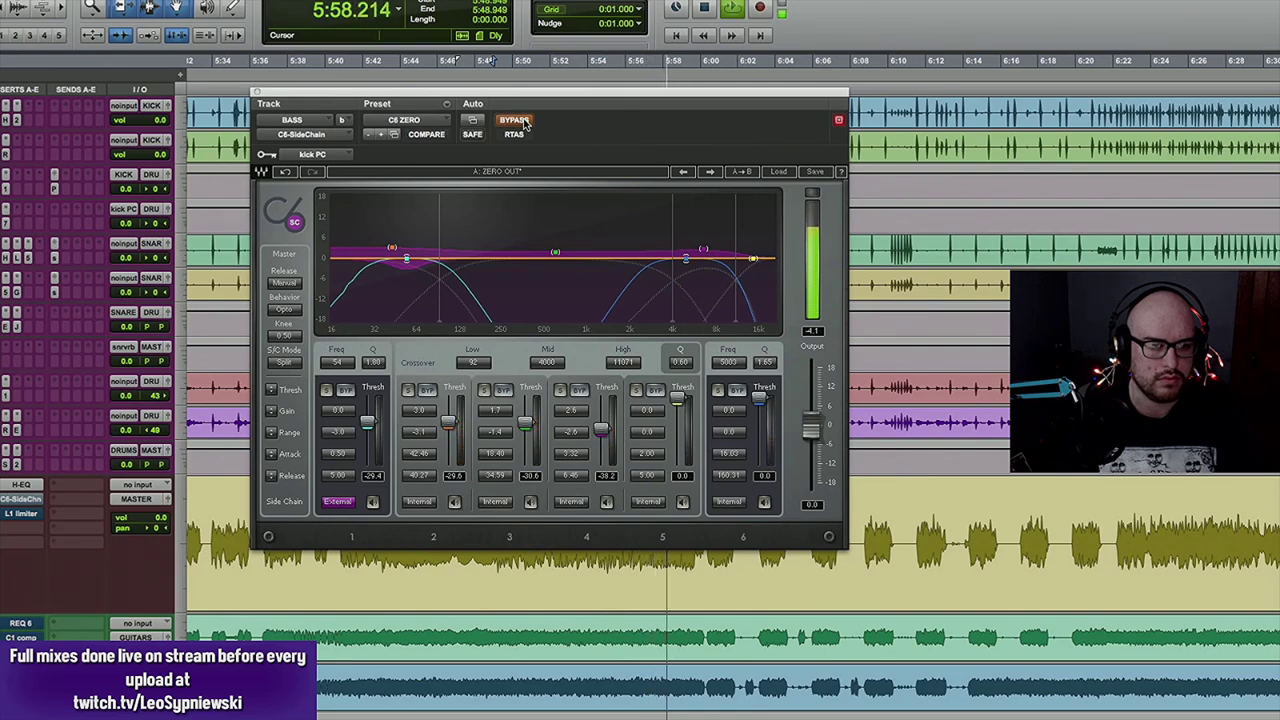
left_click(522, 122)
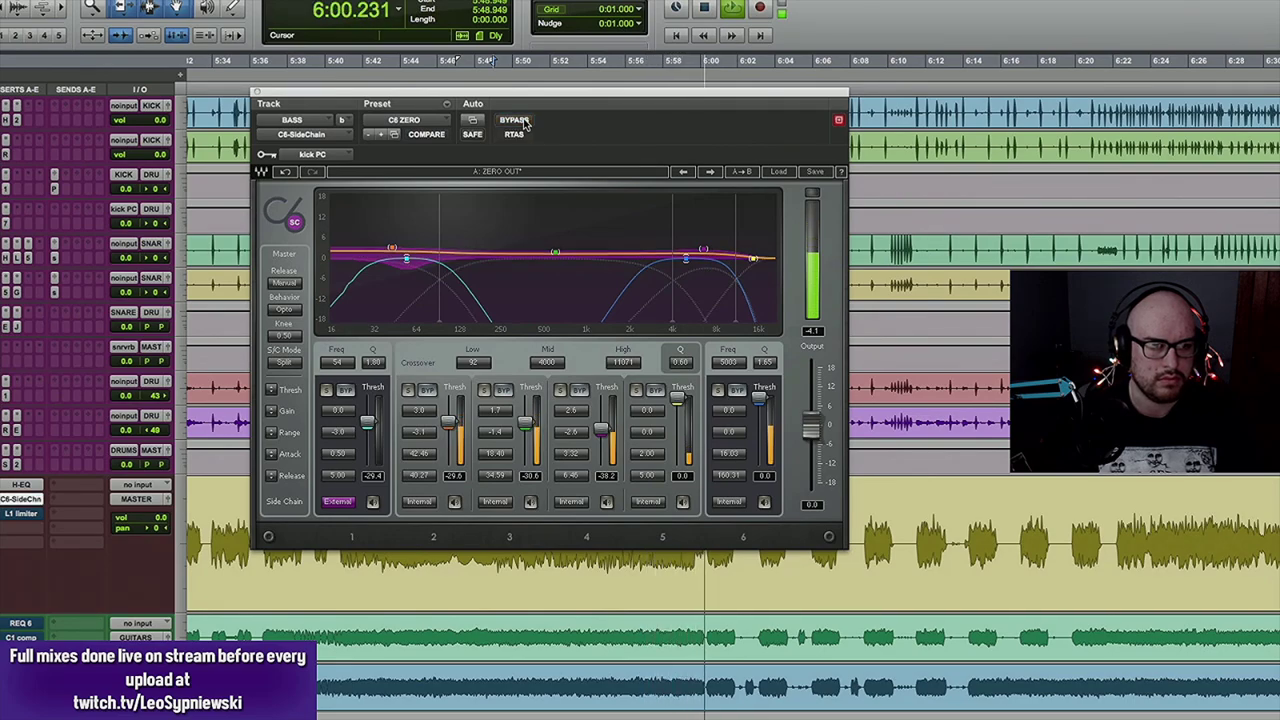
key("space")
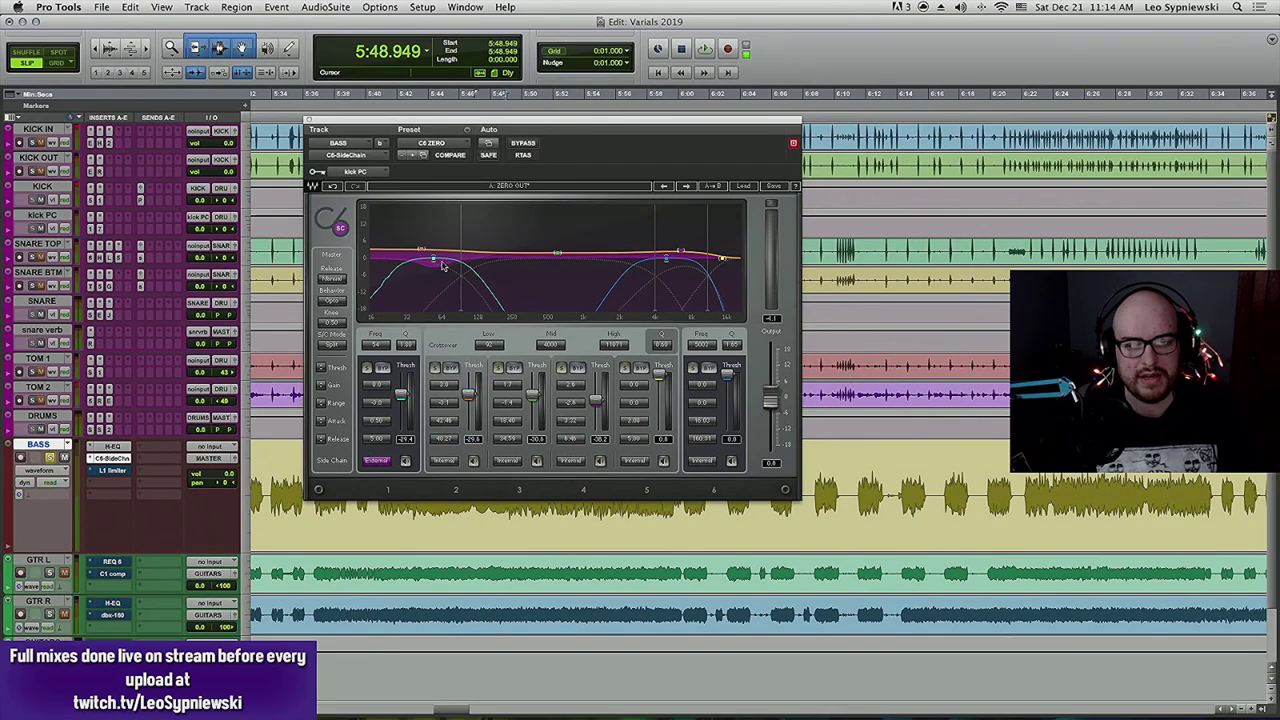
Solo KICK OUT and KICK IN and listen to the kicks.
left_click(32, 171)
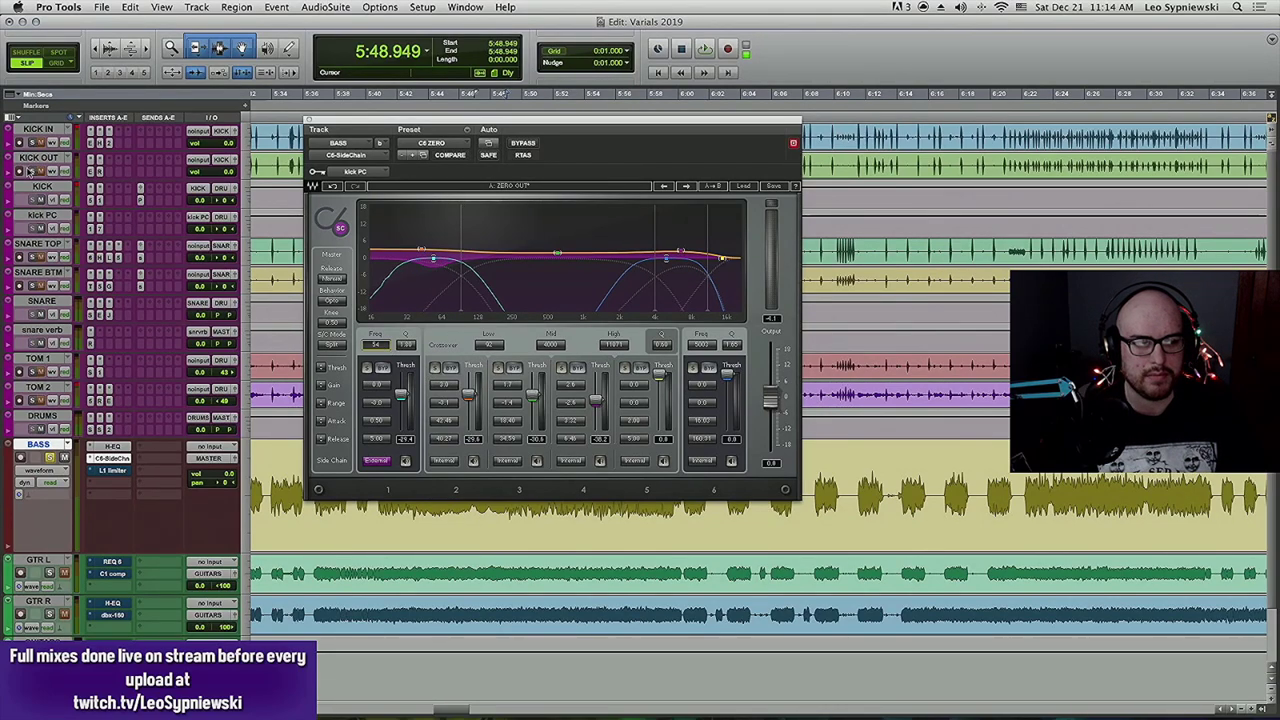
left_click(32, 143)
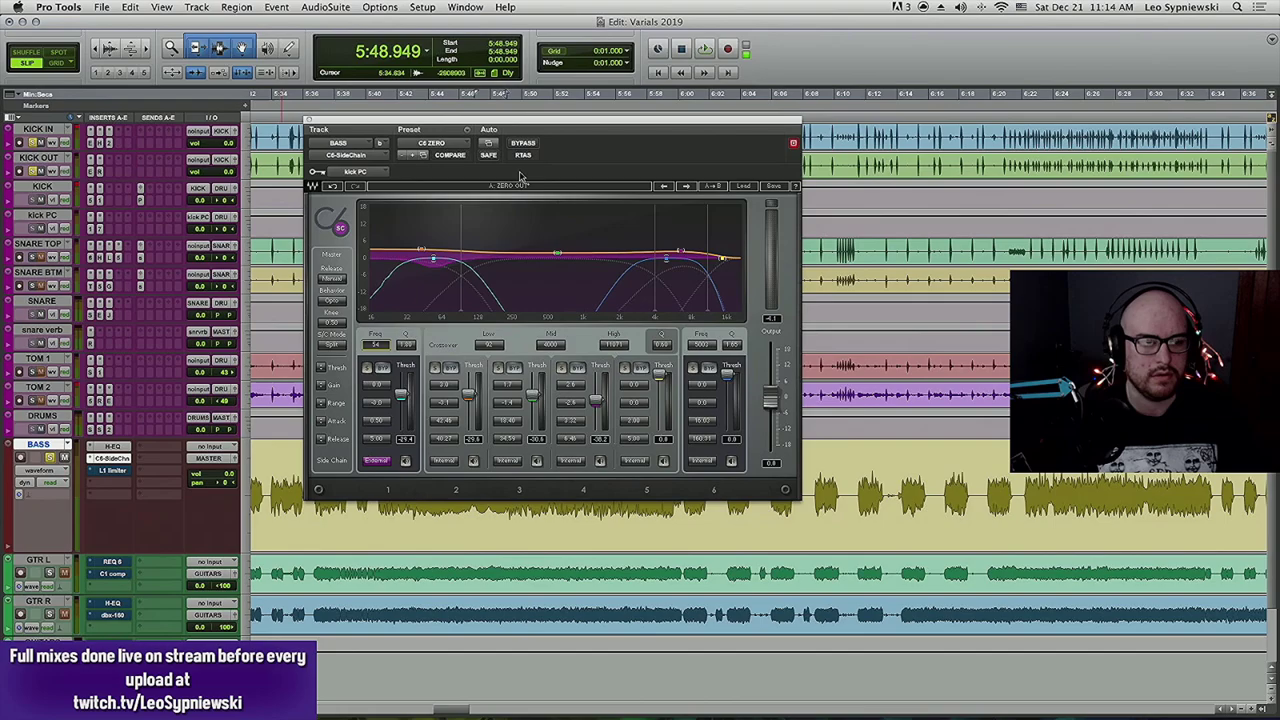
key("space")
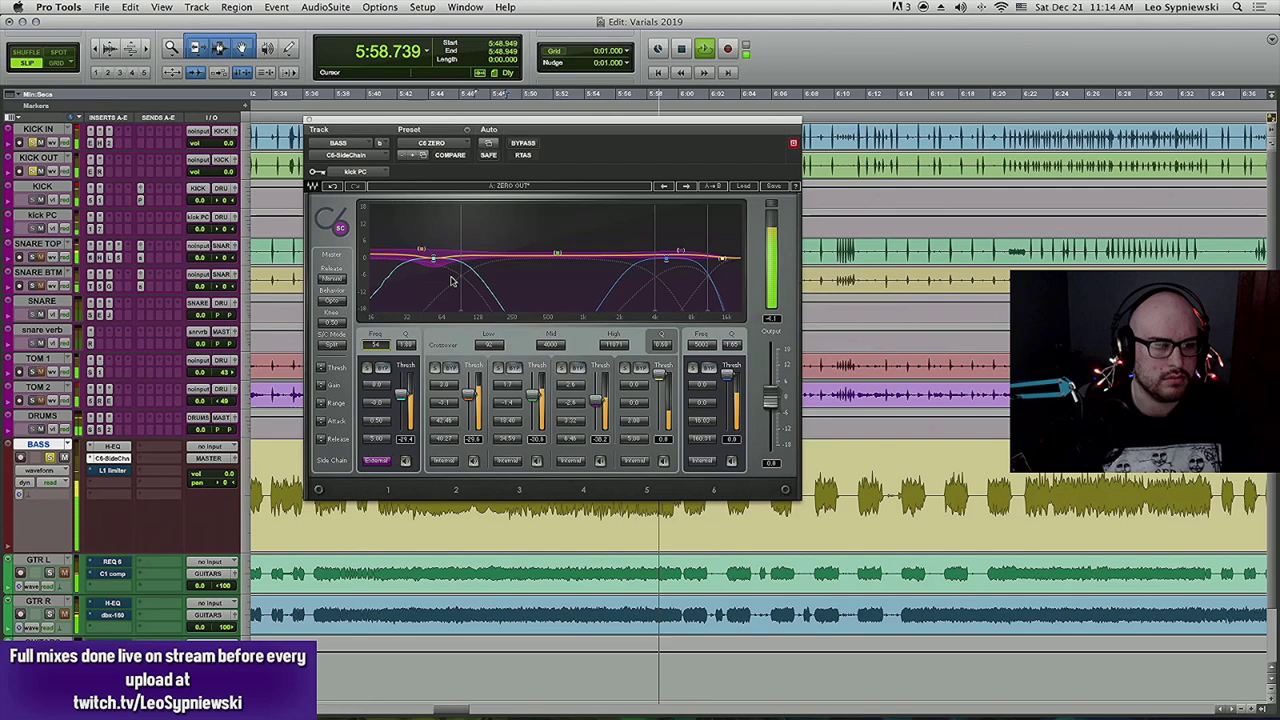
key("space")
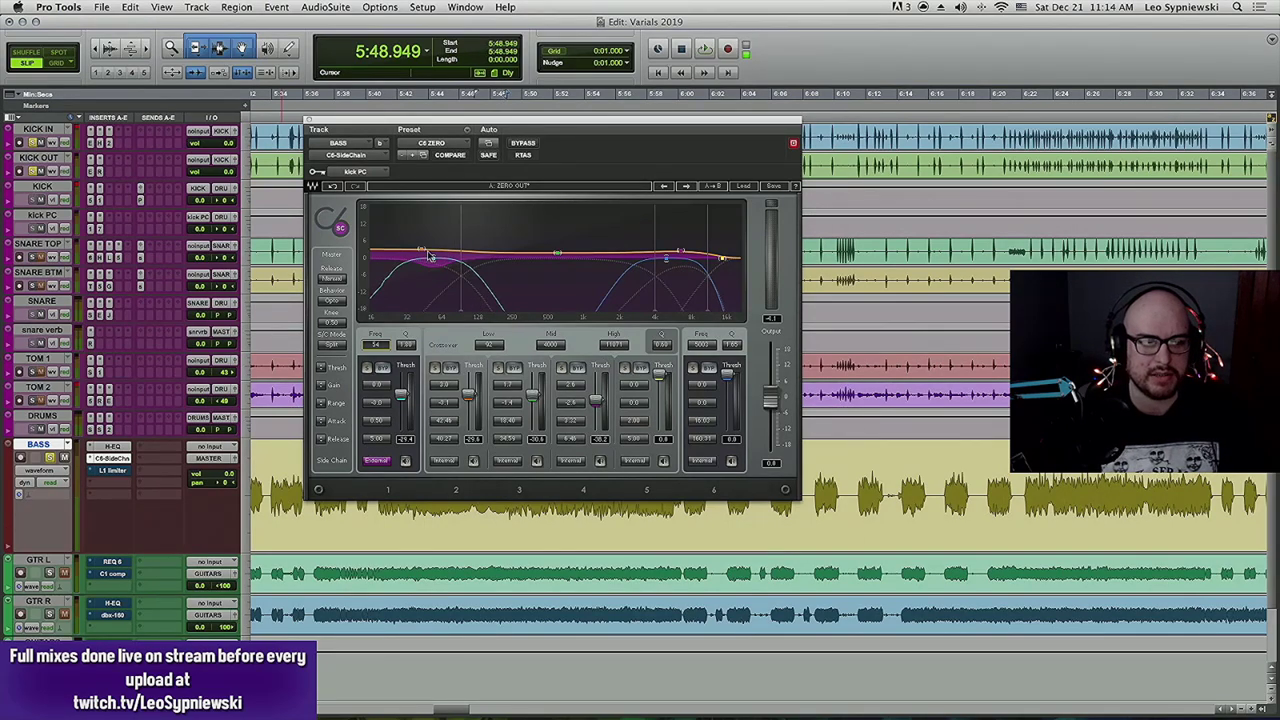
Toggle the C6's lowest band bypass repeatedly during playback, ending with it bypassed.
key("space")
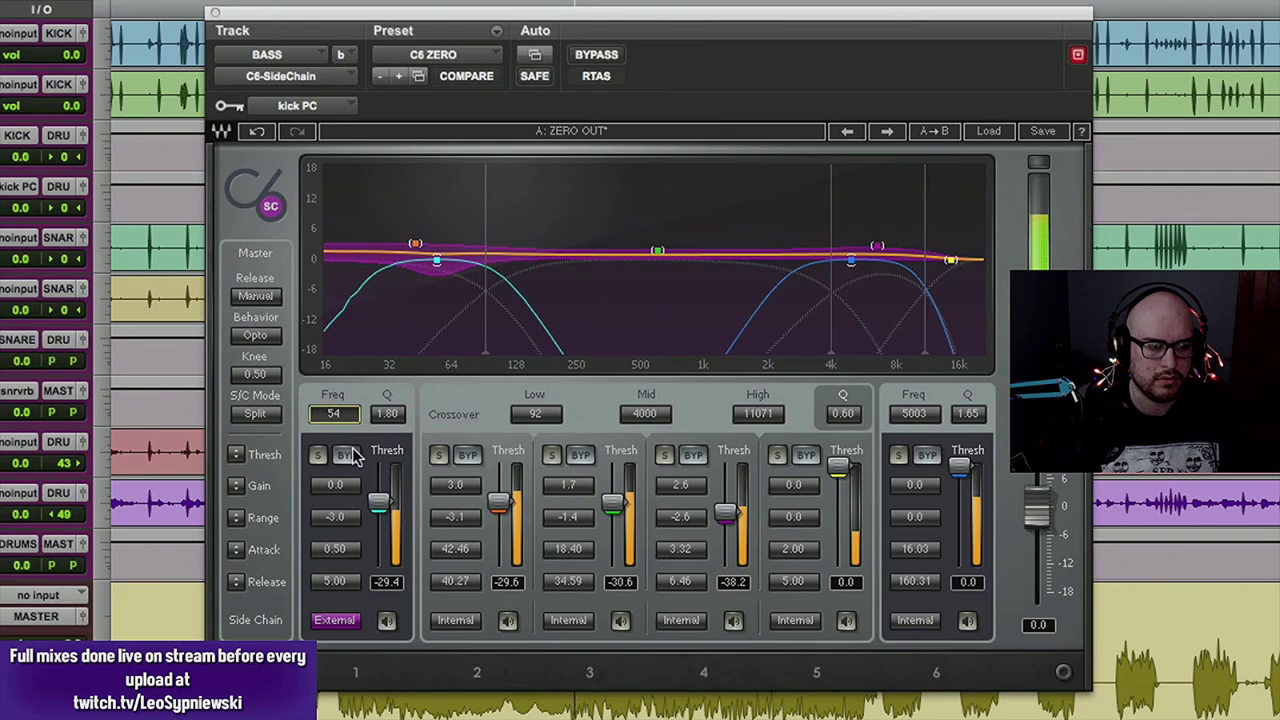
left_click(345, 455)
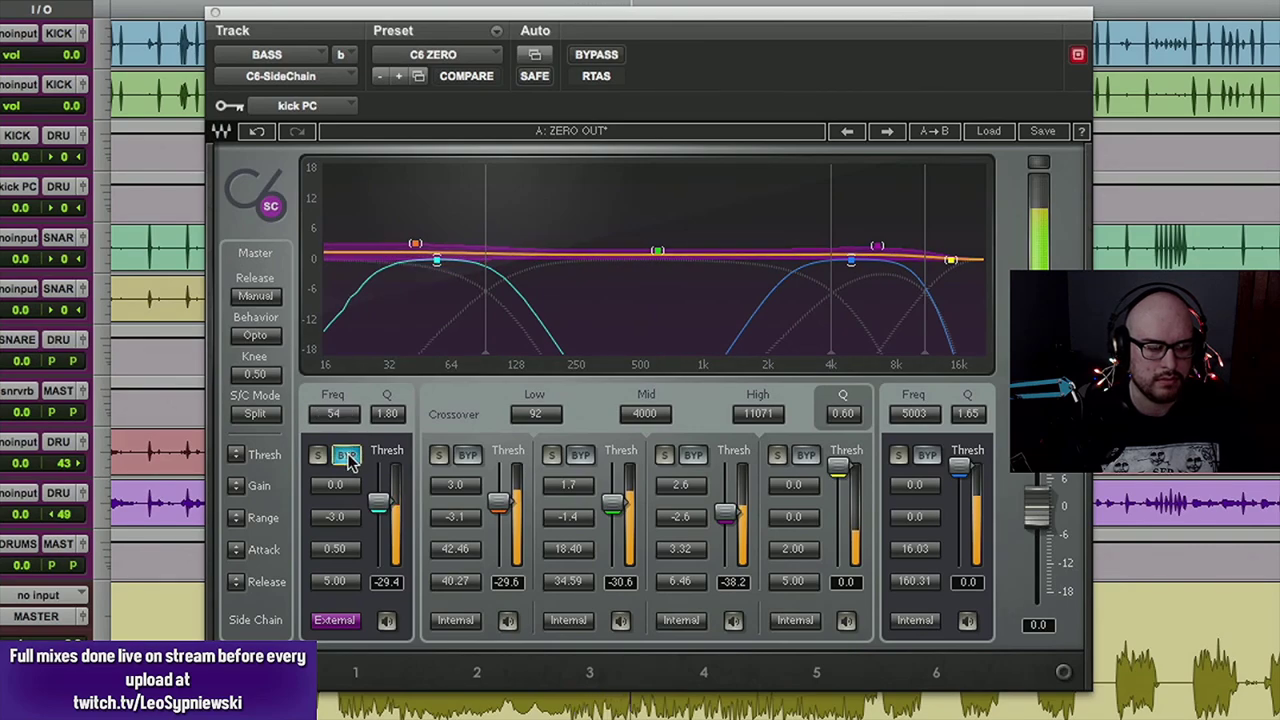
left_click(347, 457)
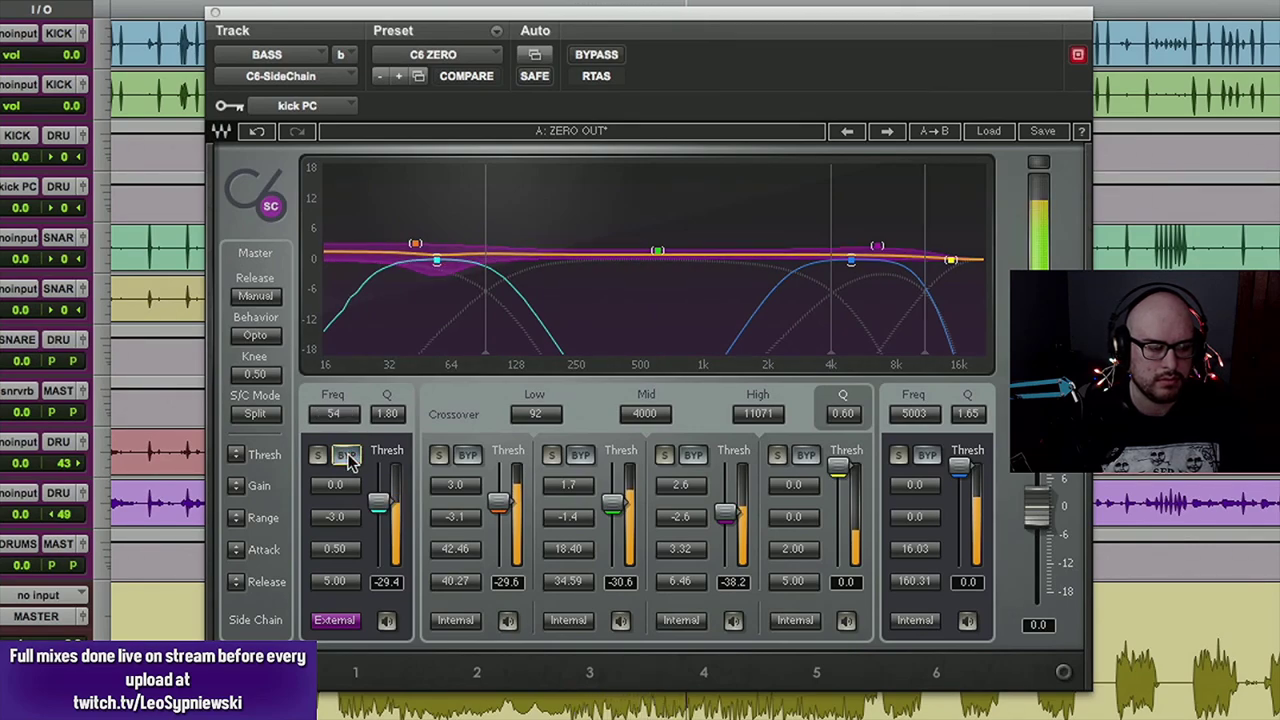
left_click(347, 456)
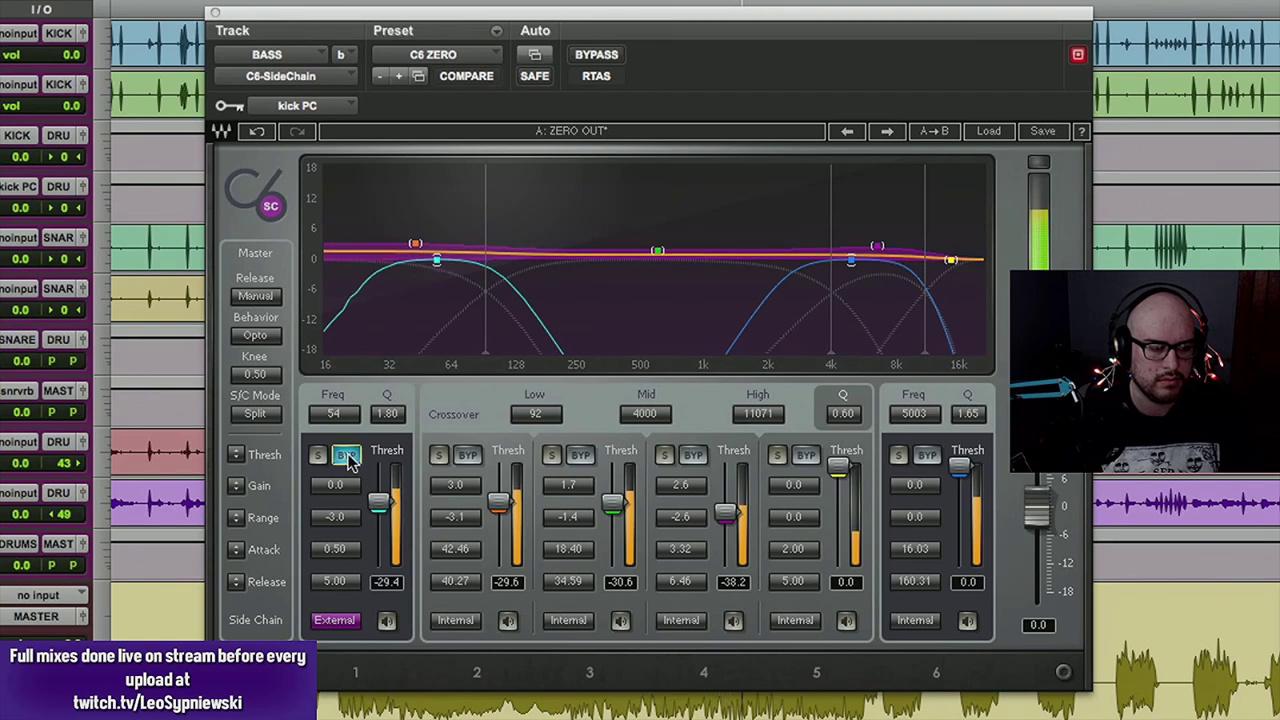
left_click(347, 456)
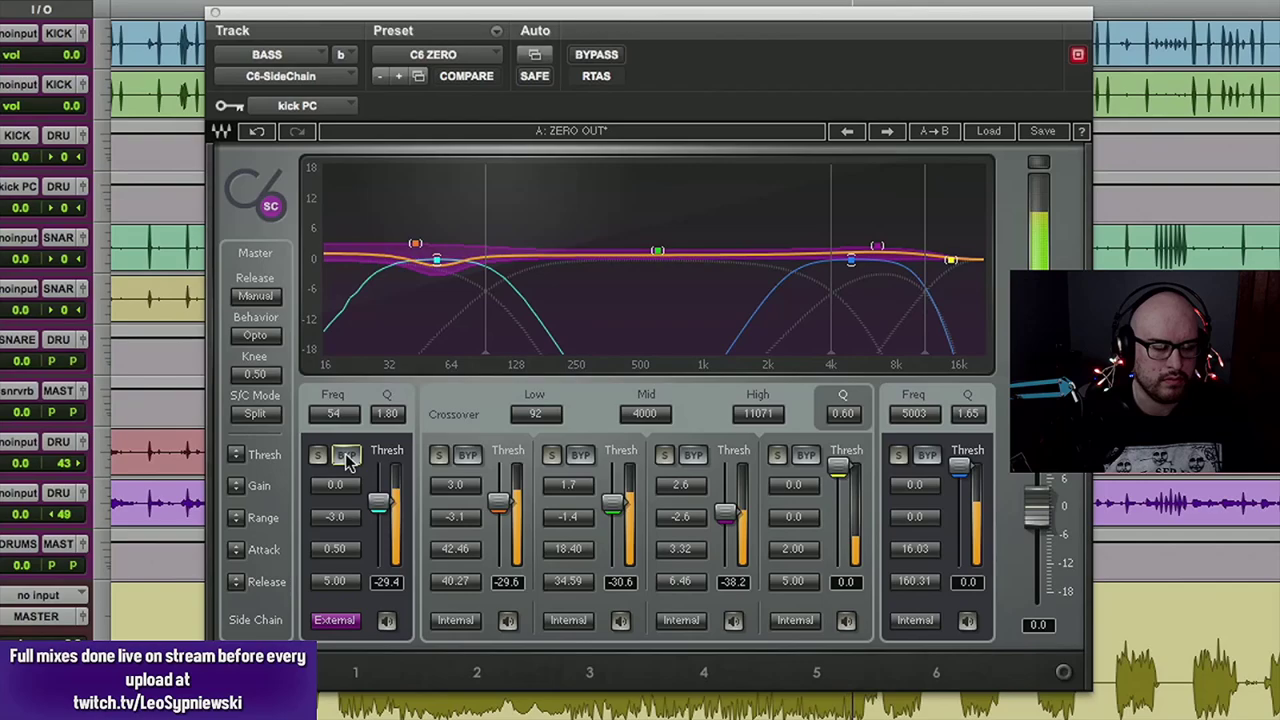
left_click(347, 456)
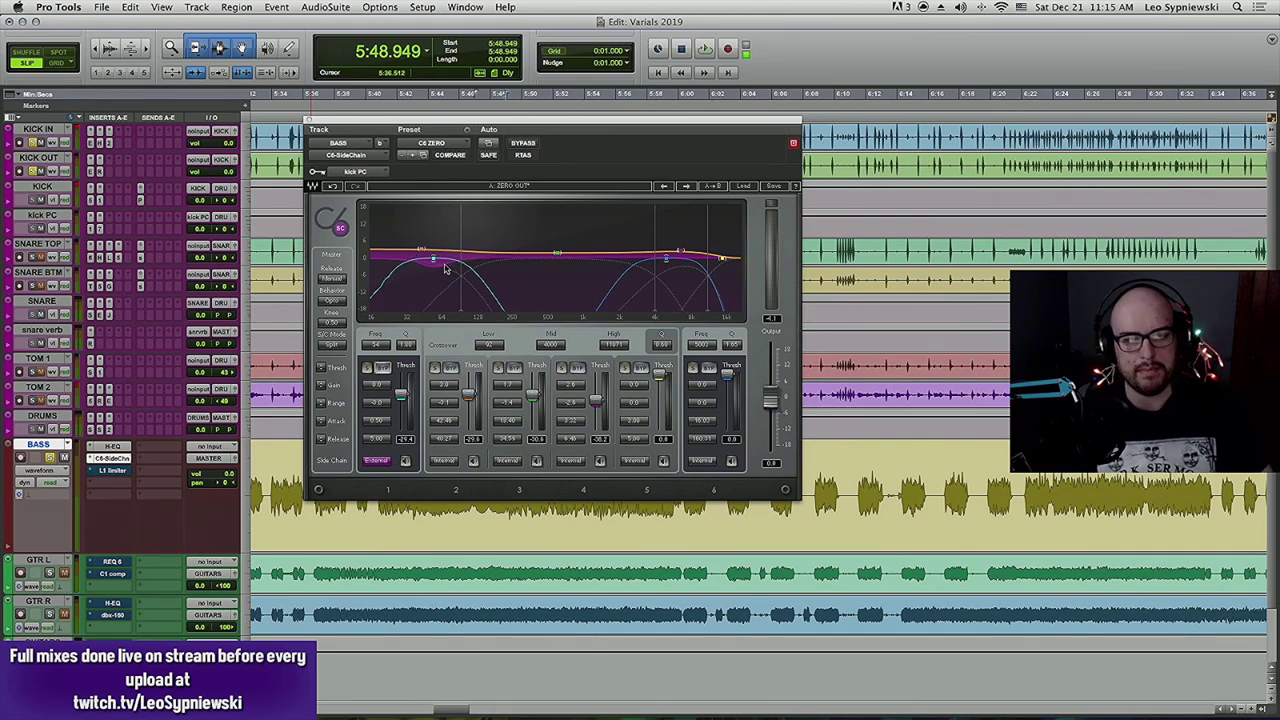
Close the C6, solo GTR L, and arrange GTR R's H-EQ and GTR L's REQ 6 side by side.
left_click(310, 121)
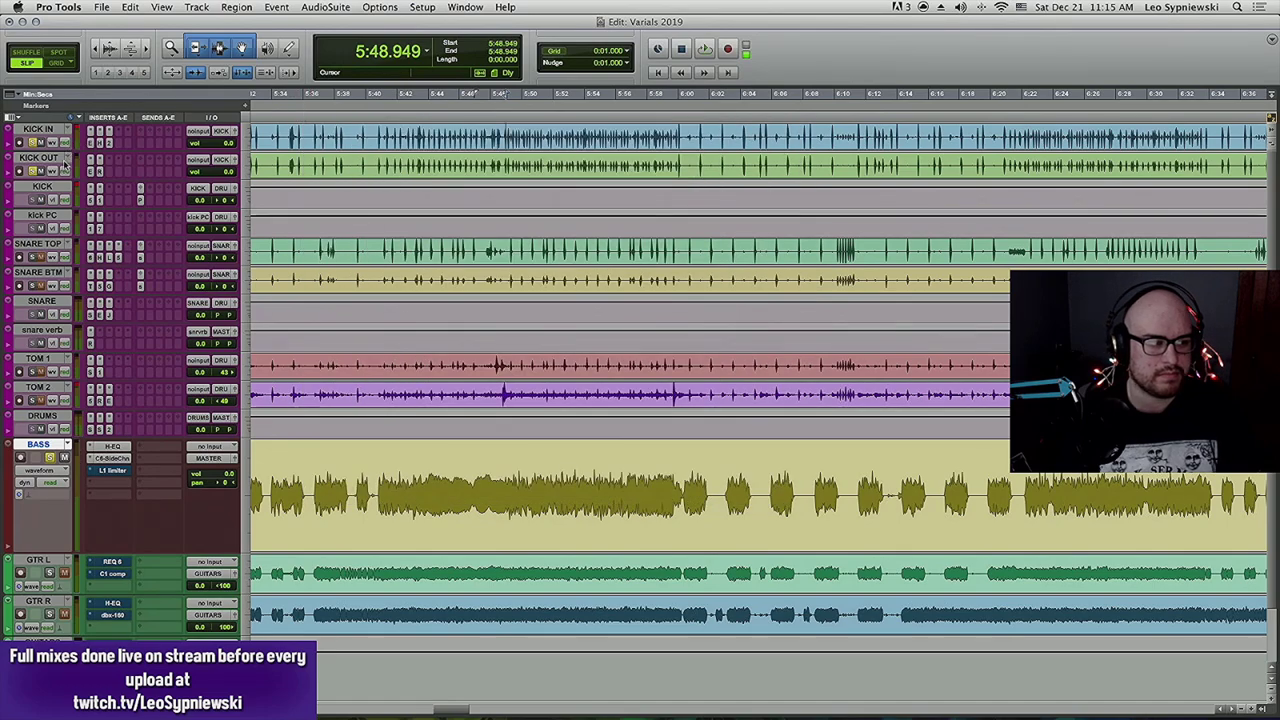
left_click(49, 573)
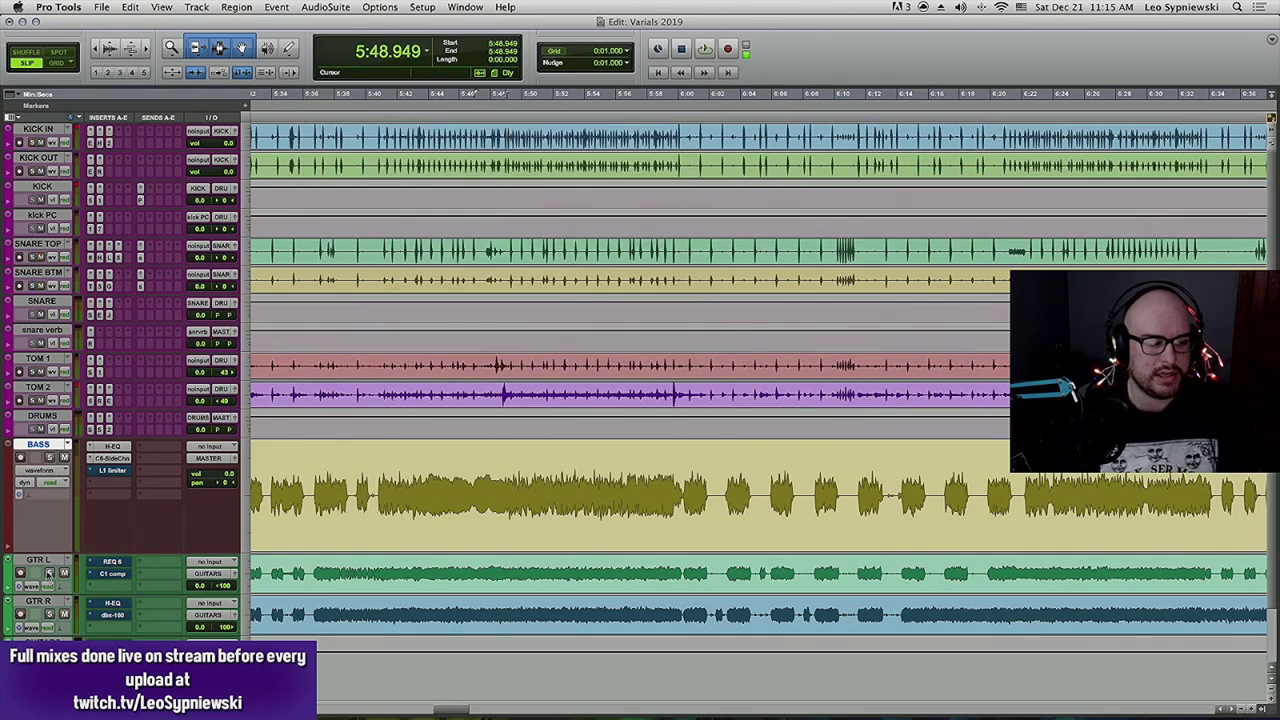
left_click(112, 603)
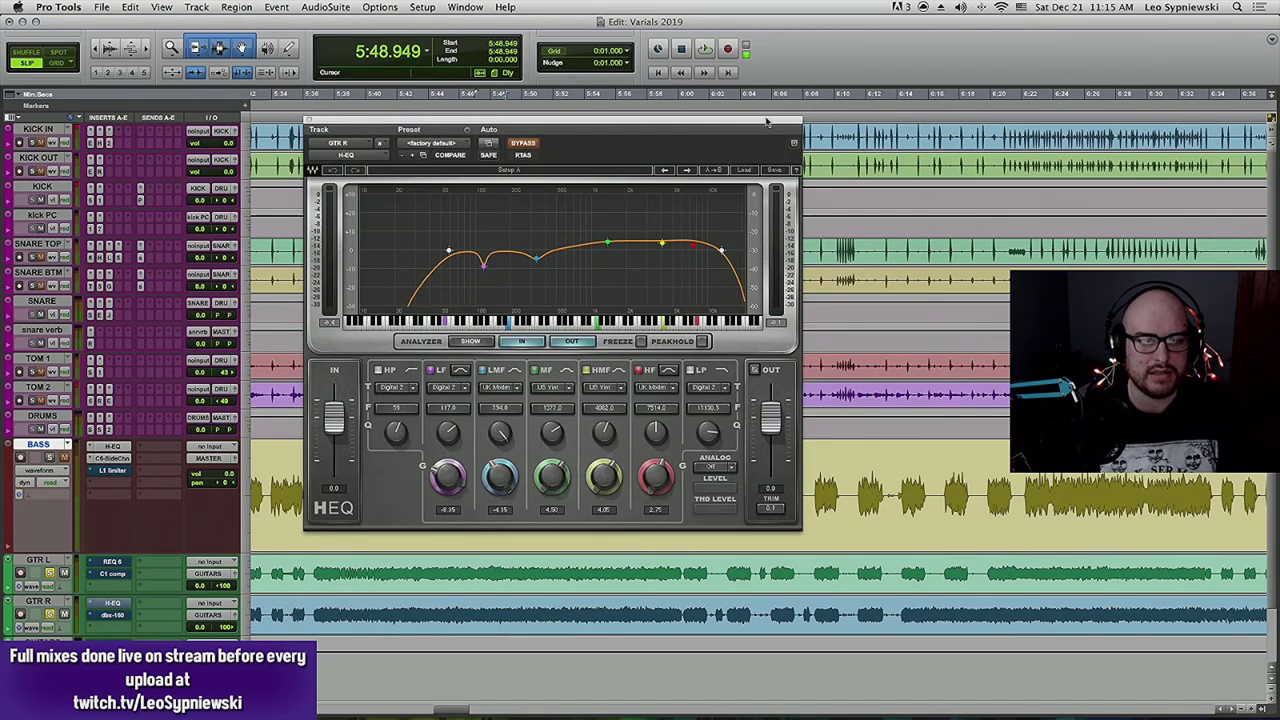
left_click_drag(758, 125, 877, 104)
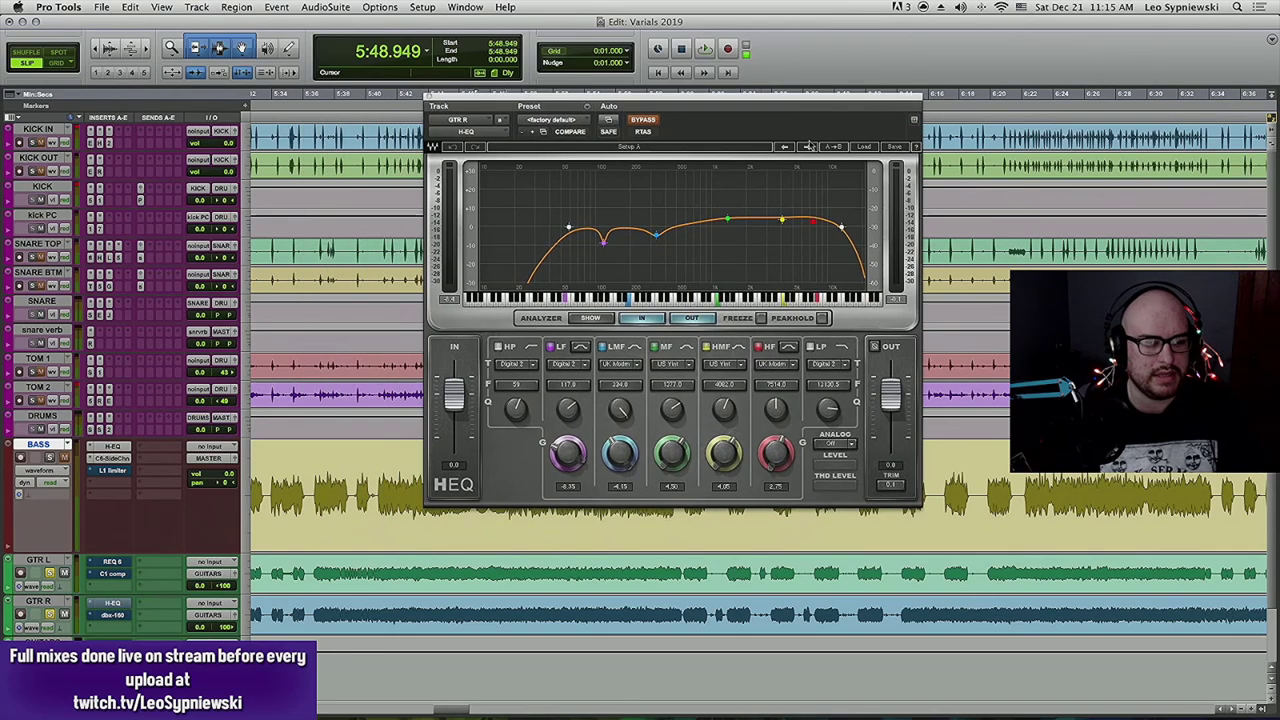
left_click(112, 561)
left_click_drag(629, 123, 462, 134)
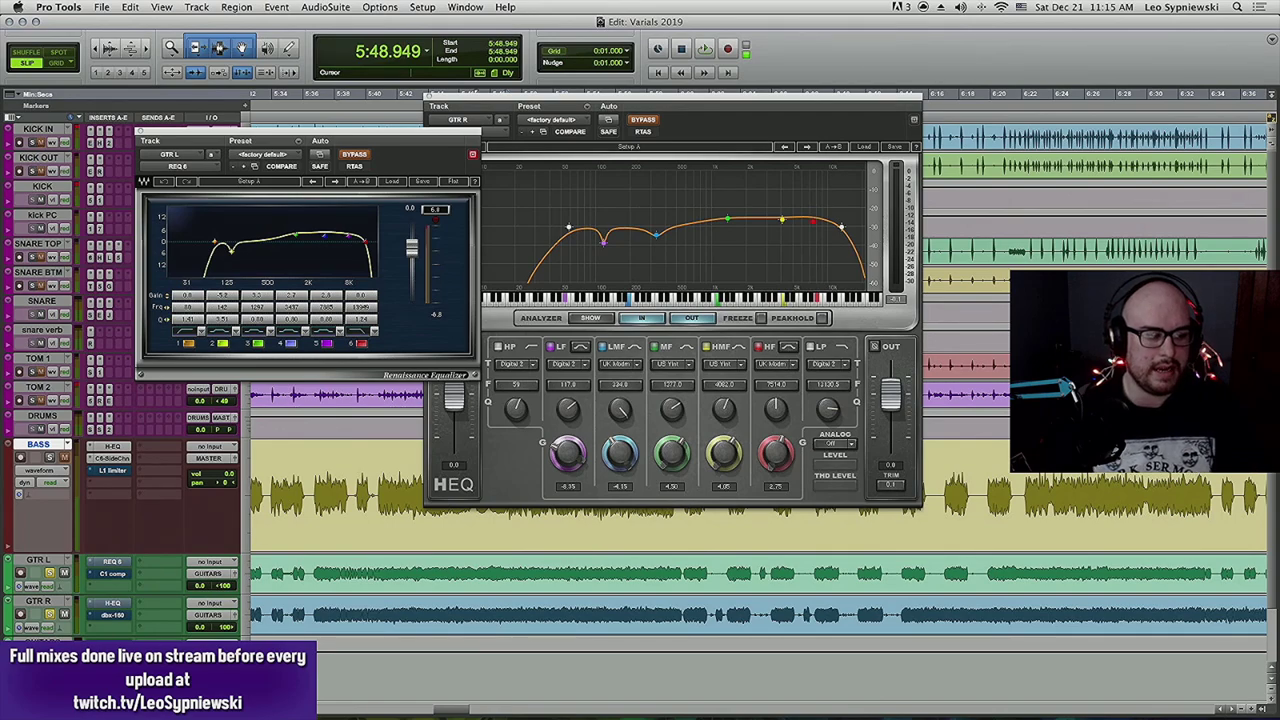
left_click(38, 560)
left_click(47, 606, "shift")
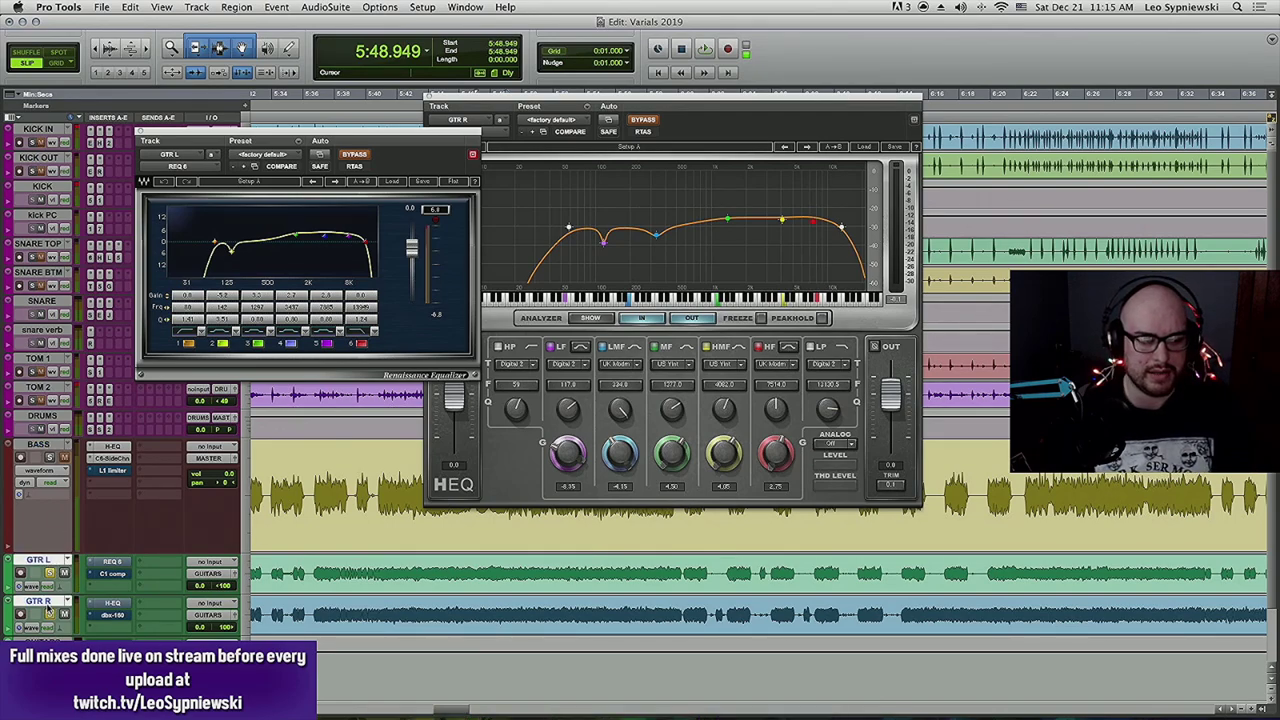
key("space")
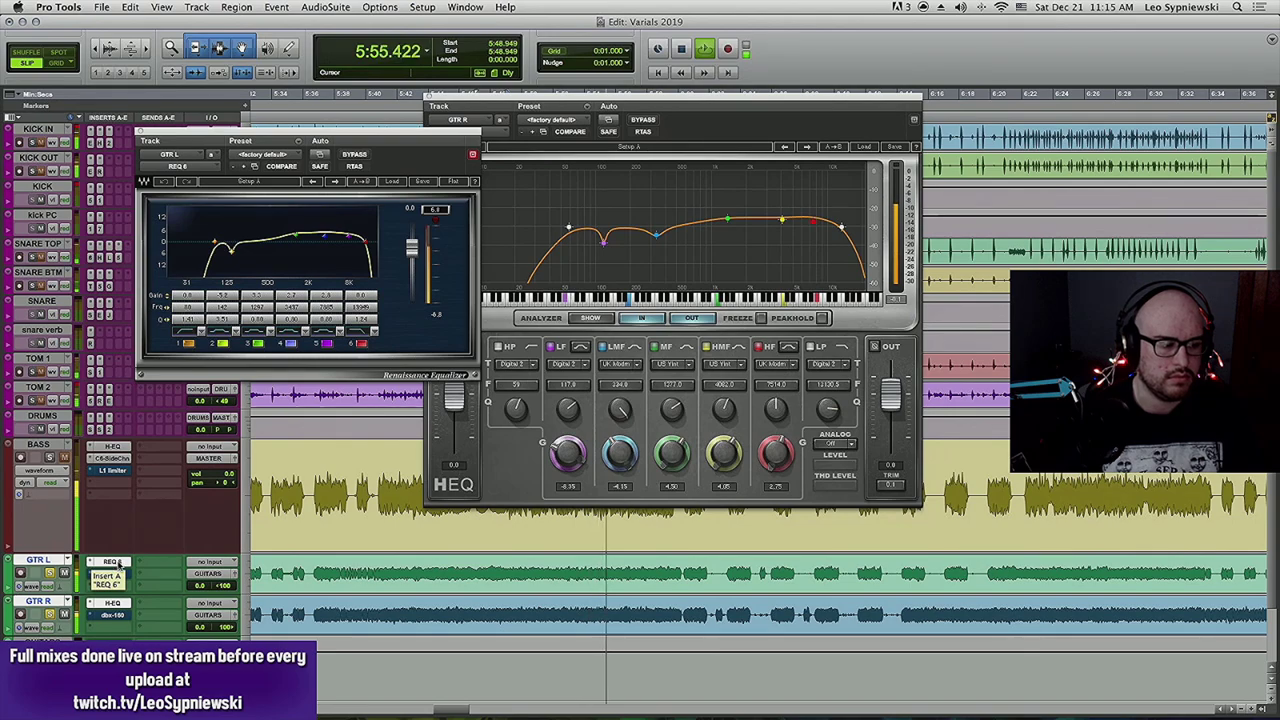
left_click(112, 562, "super")
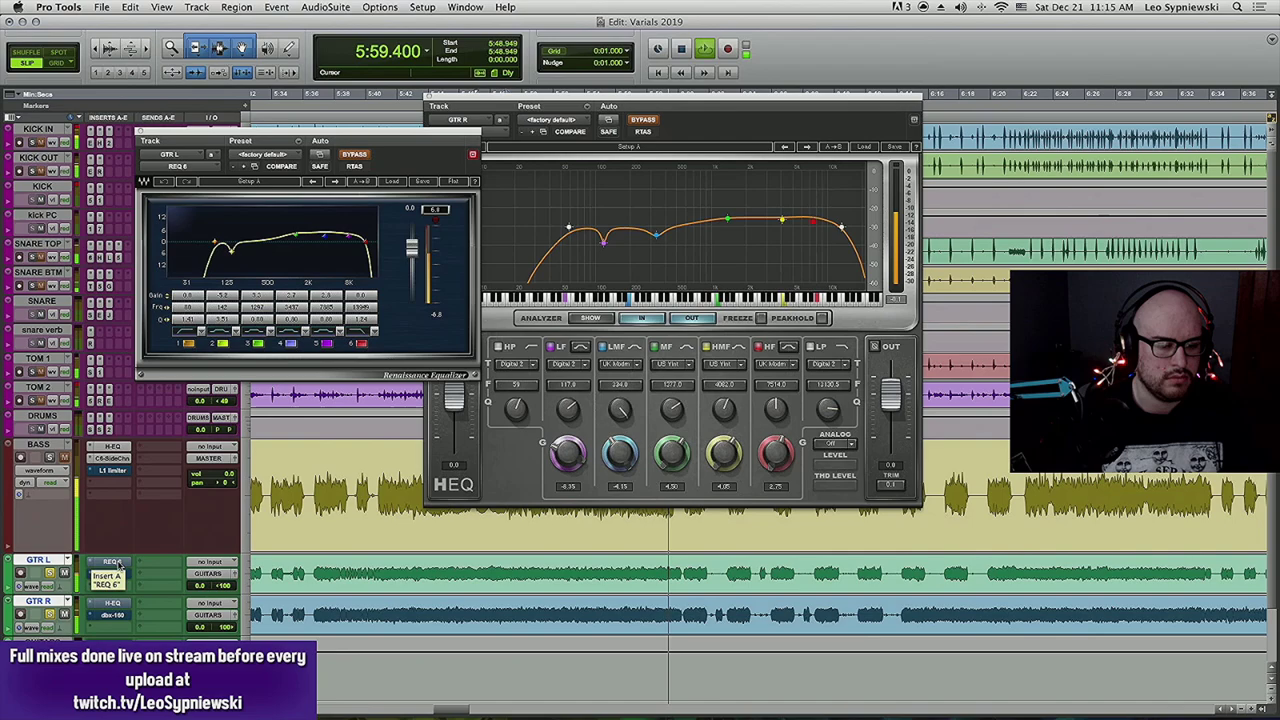
left_click(112, 562, "super")
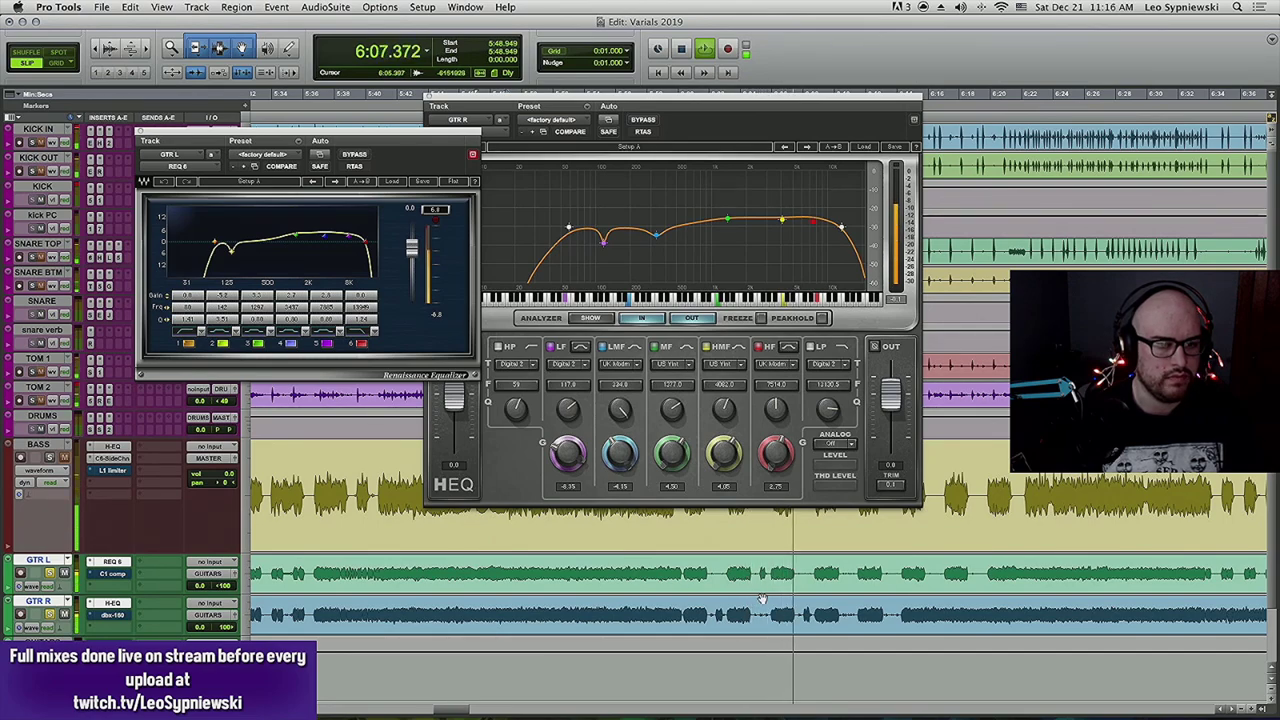
key("space")
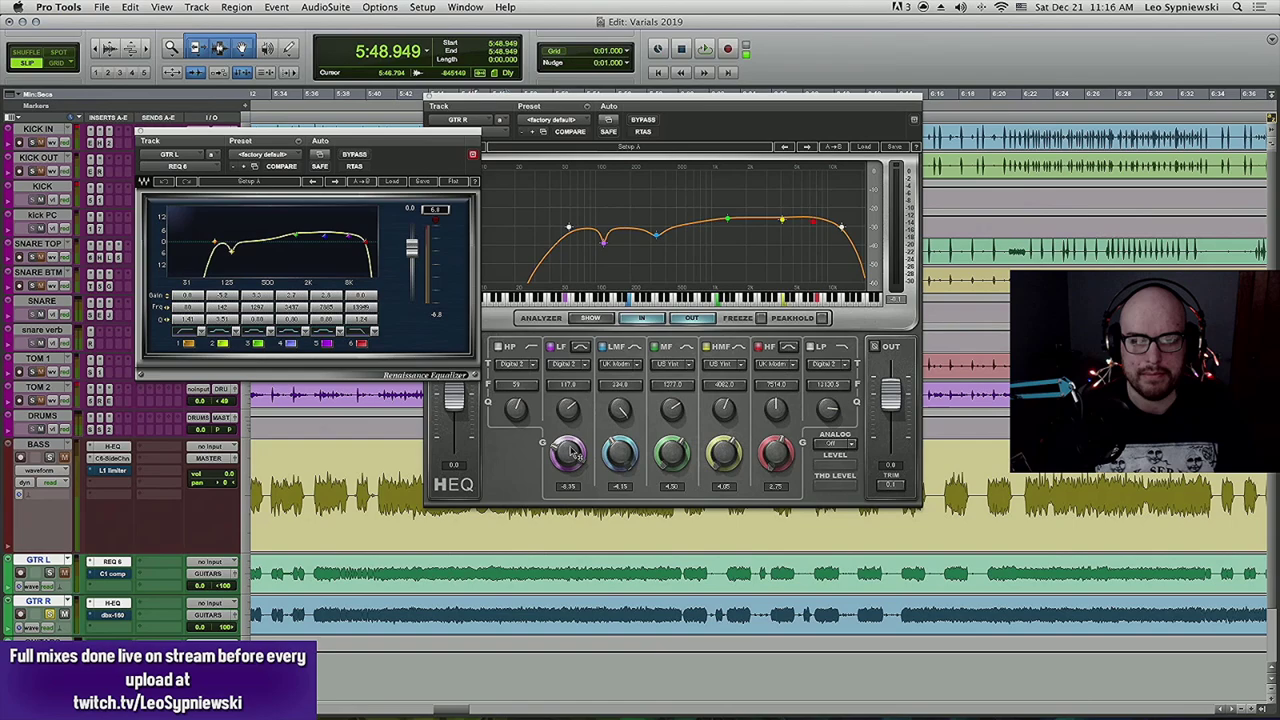
Sweep a sharp LF boost on GTR R's H-EQ during playback, then pull it back down.
key("space")
left_click_drag(568, 455, 568, 400)
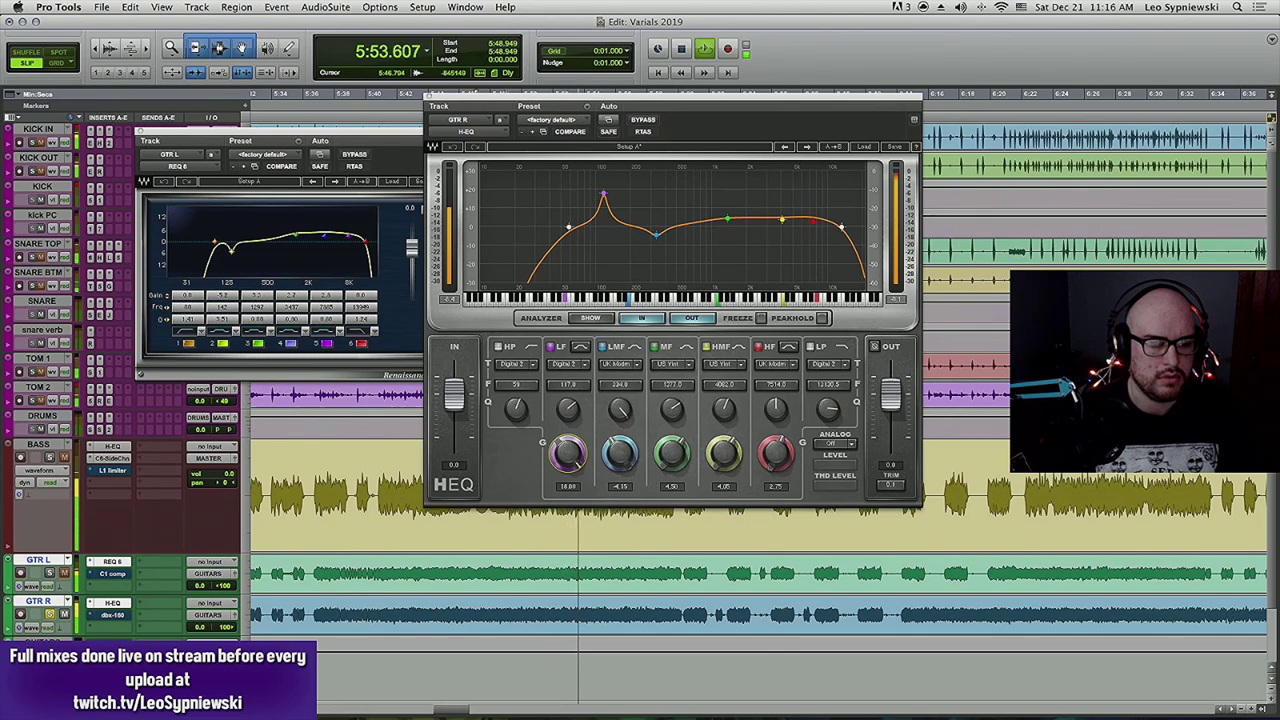
left_click_drag(568, 400, 568, 465)
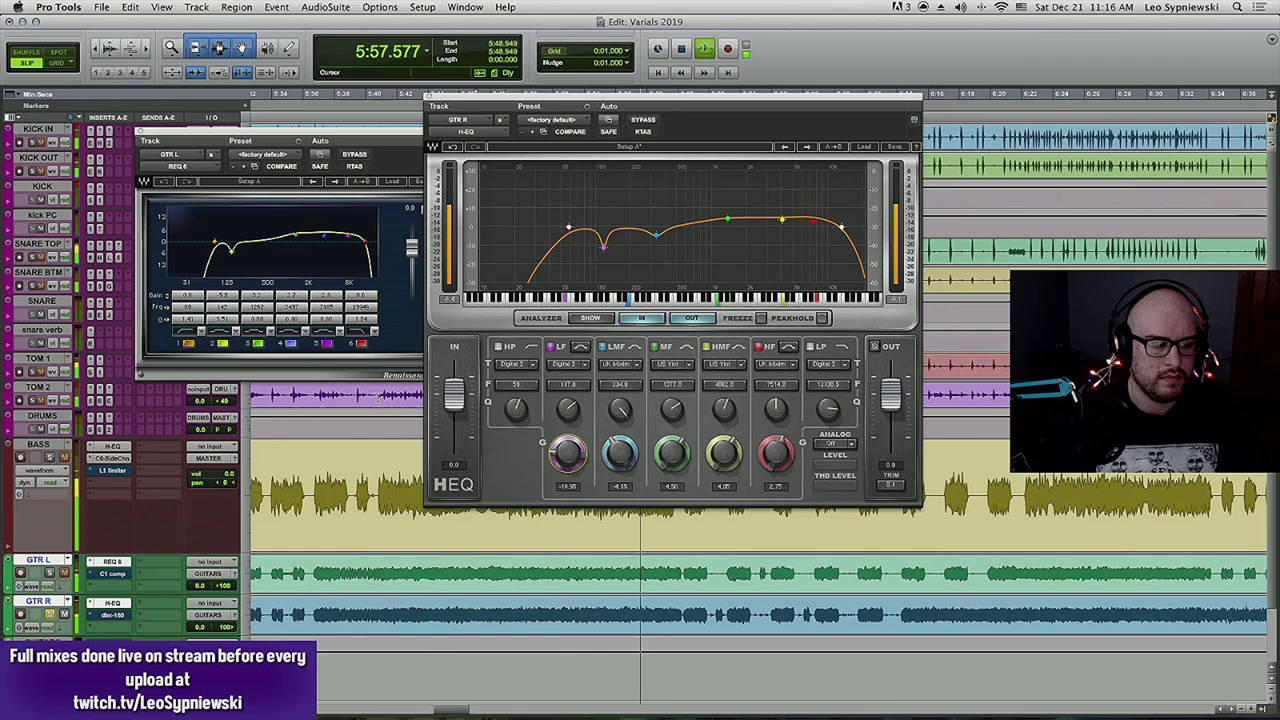
key("space")
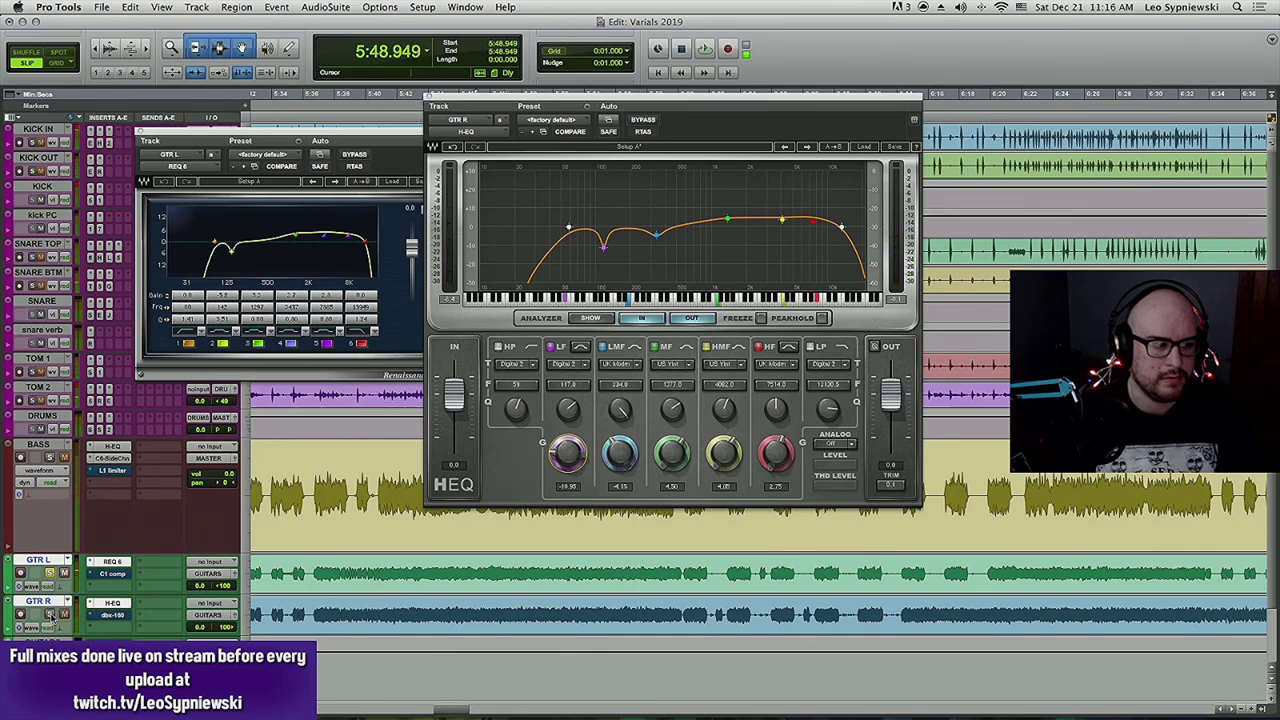
Boost GTR L's REQ 6 band 2 during playback, then lower it back down.
key("space")
left_click(222, 296)
left_click_drag(222, 296, 222, 262)
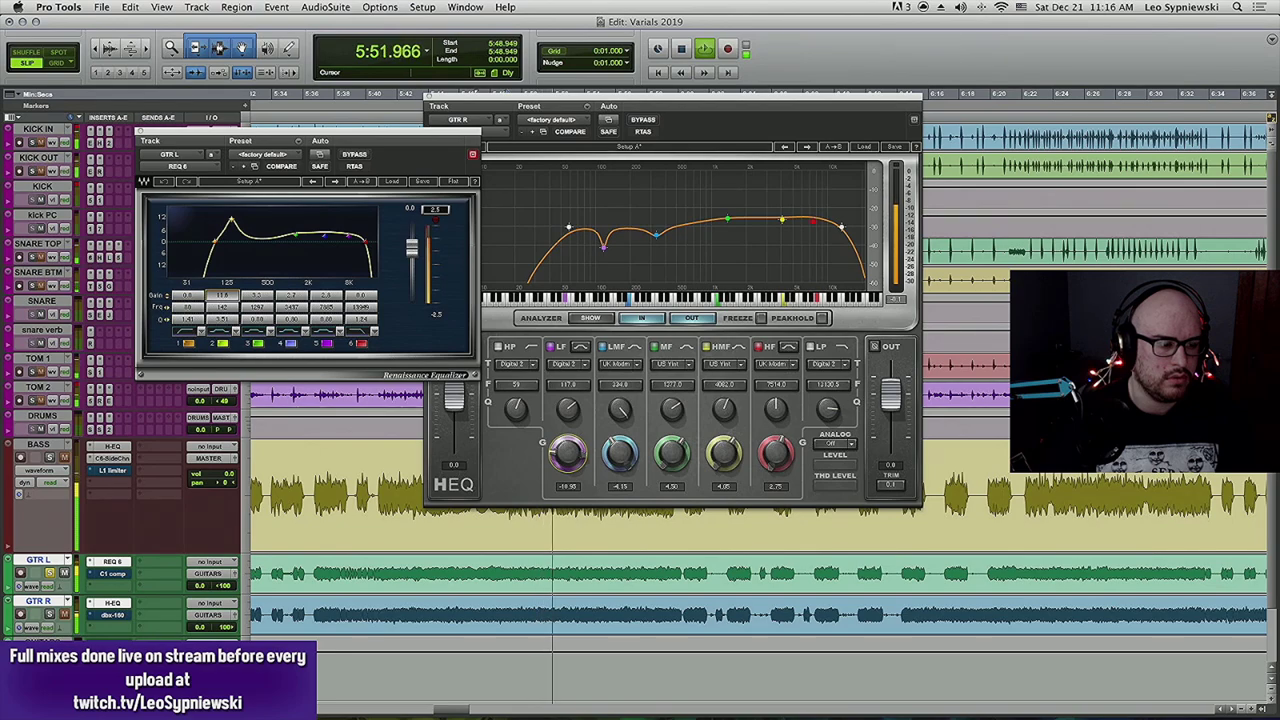
left_click_drag(222, 296, 222, 345)
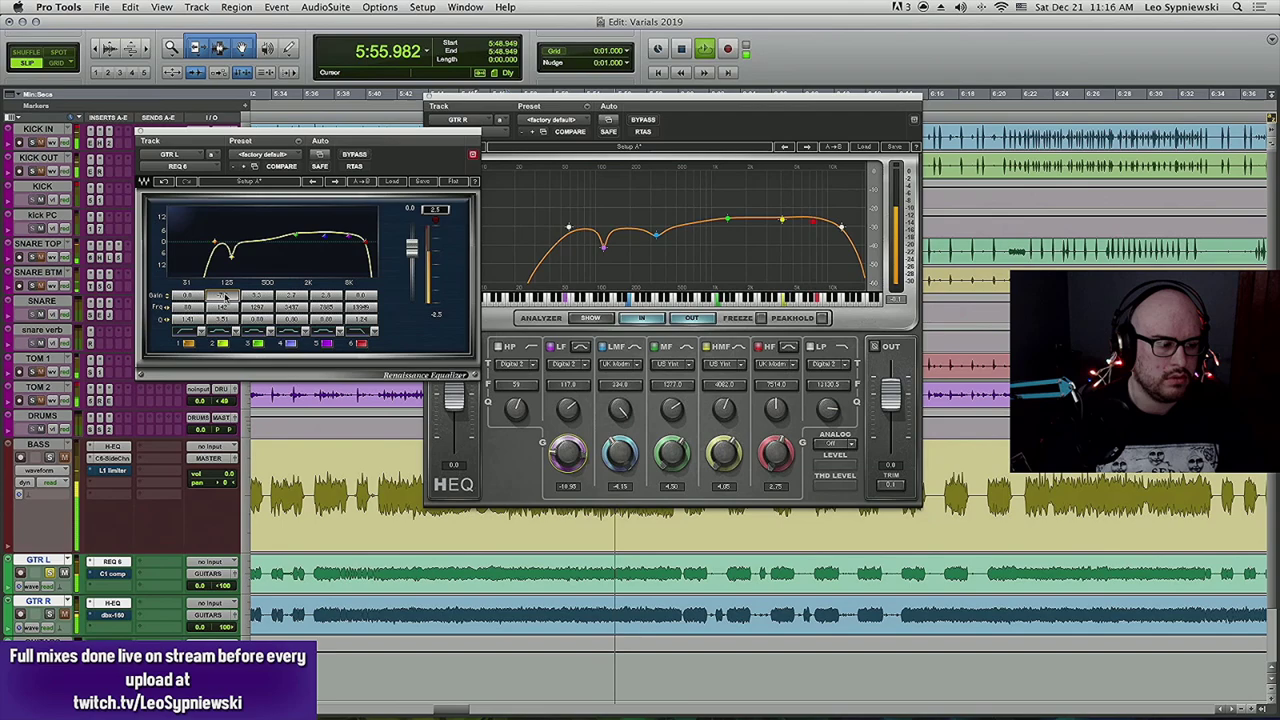
key("space")
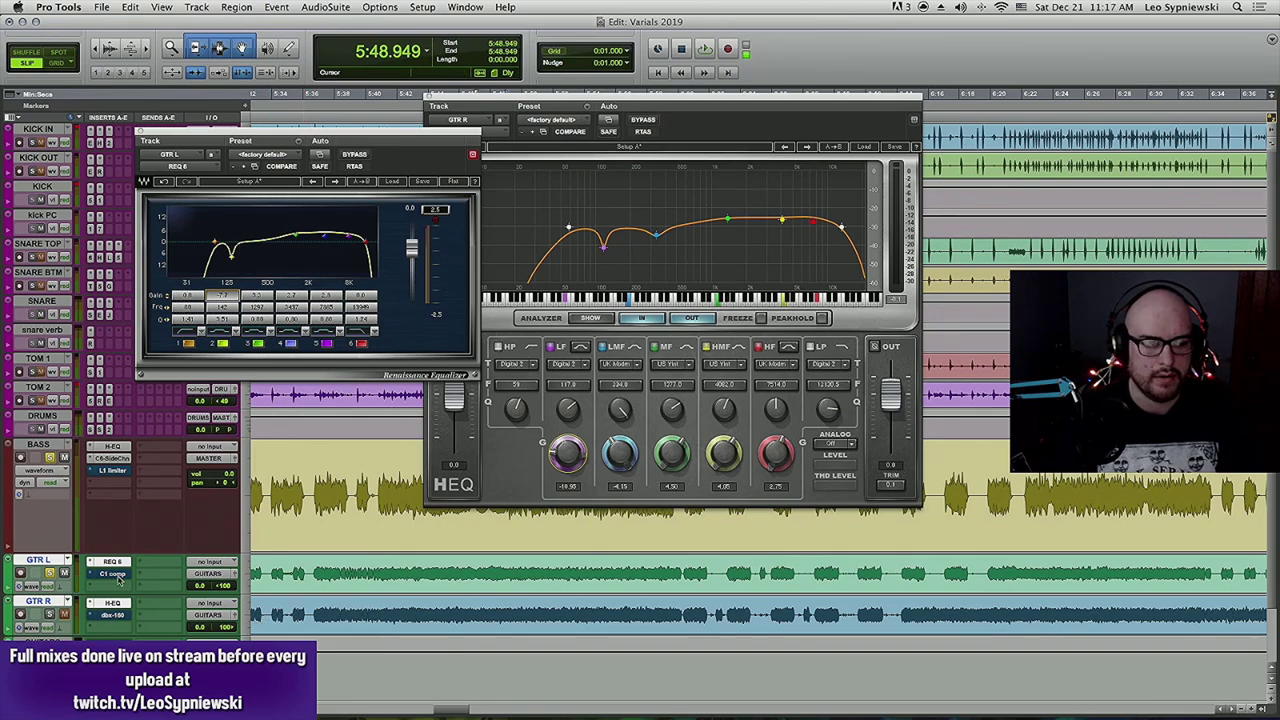
With BASS selected, toggle the bass and guitar EQs in and out during playback, then set playback start to 6:14.144.
left_click(33, 445)
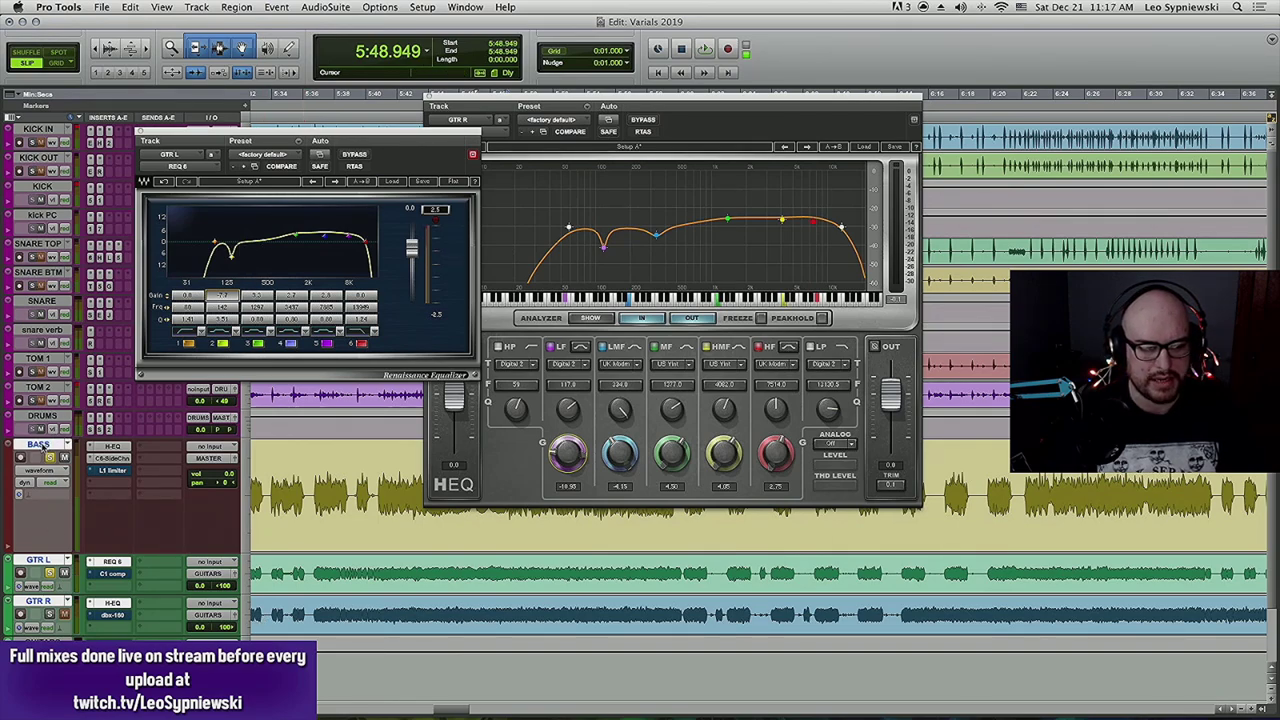
left_click(109, 447, "alt+super")
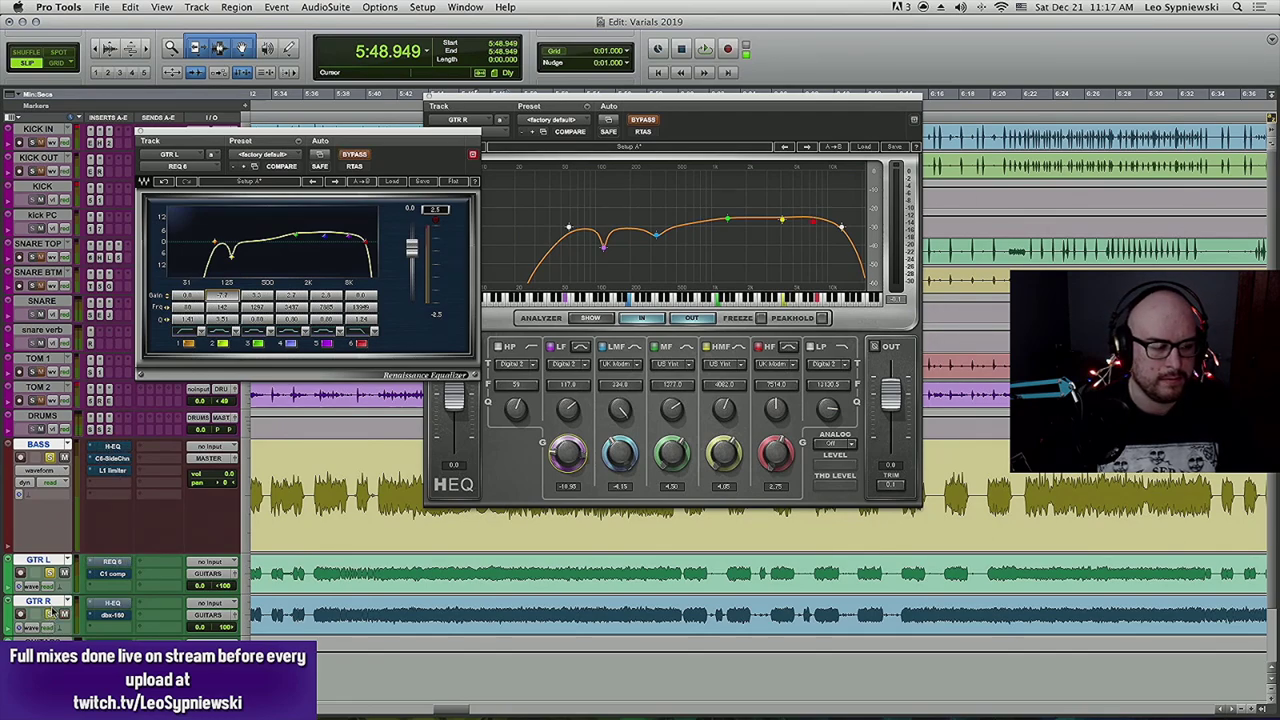
key("space")
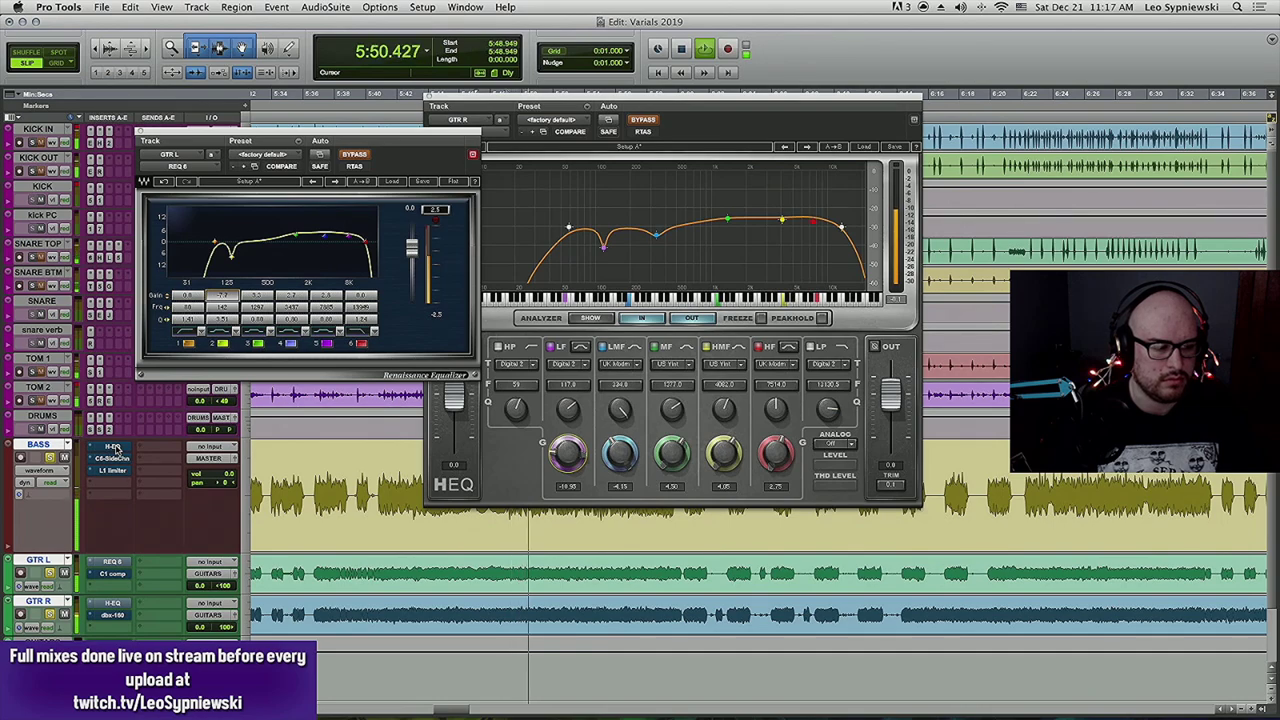
left_click(116, 447, "alt+super")
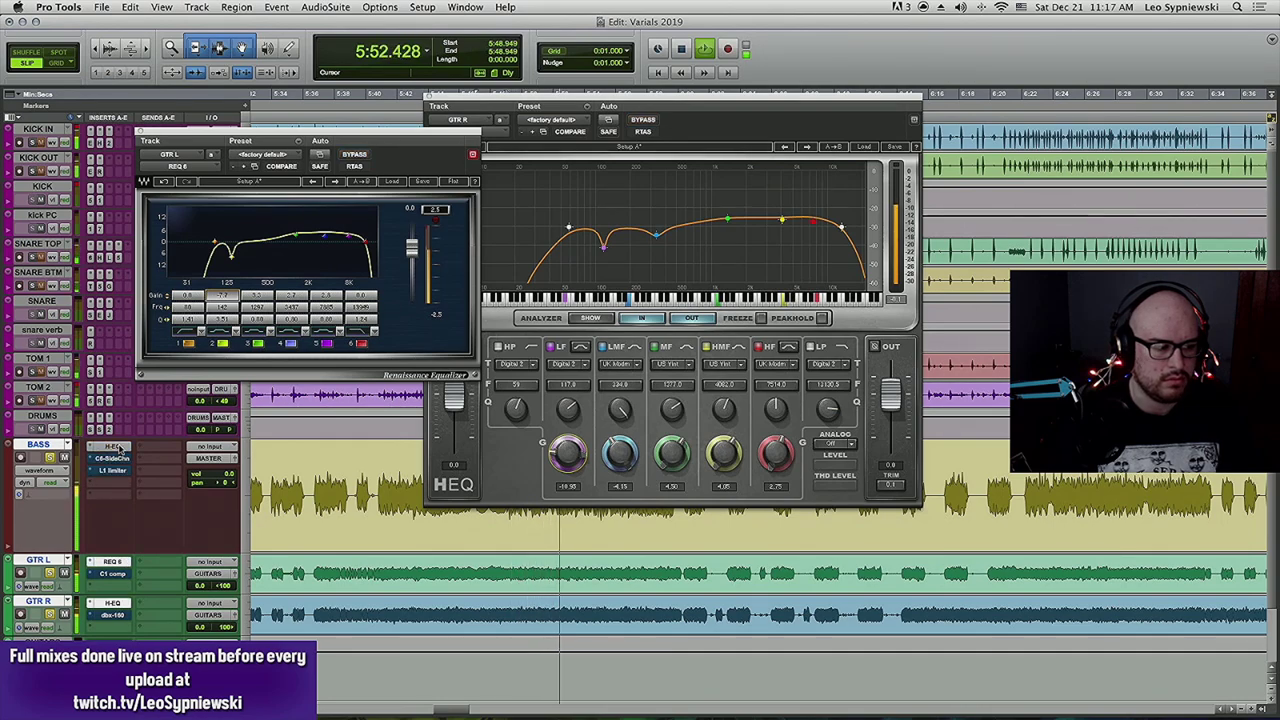
left_click(118, 449, "alt+super")
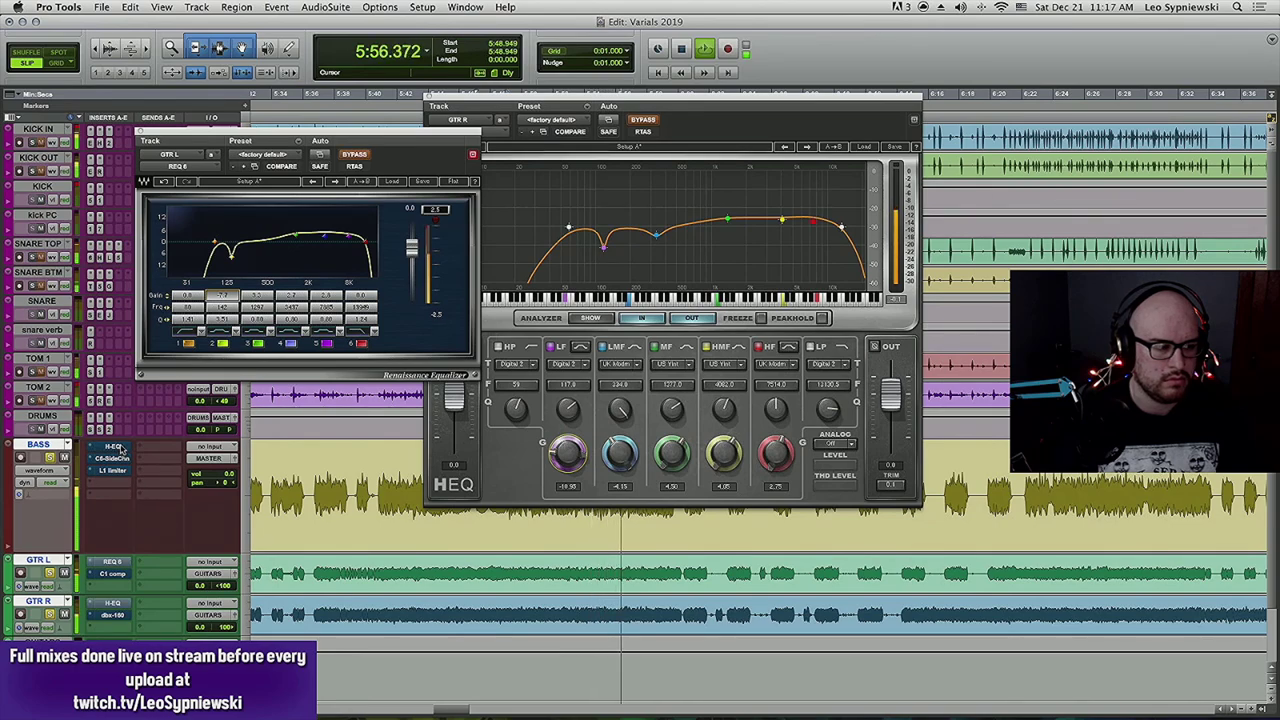
left_click(120, 450, "alt+super")
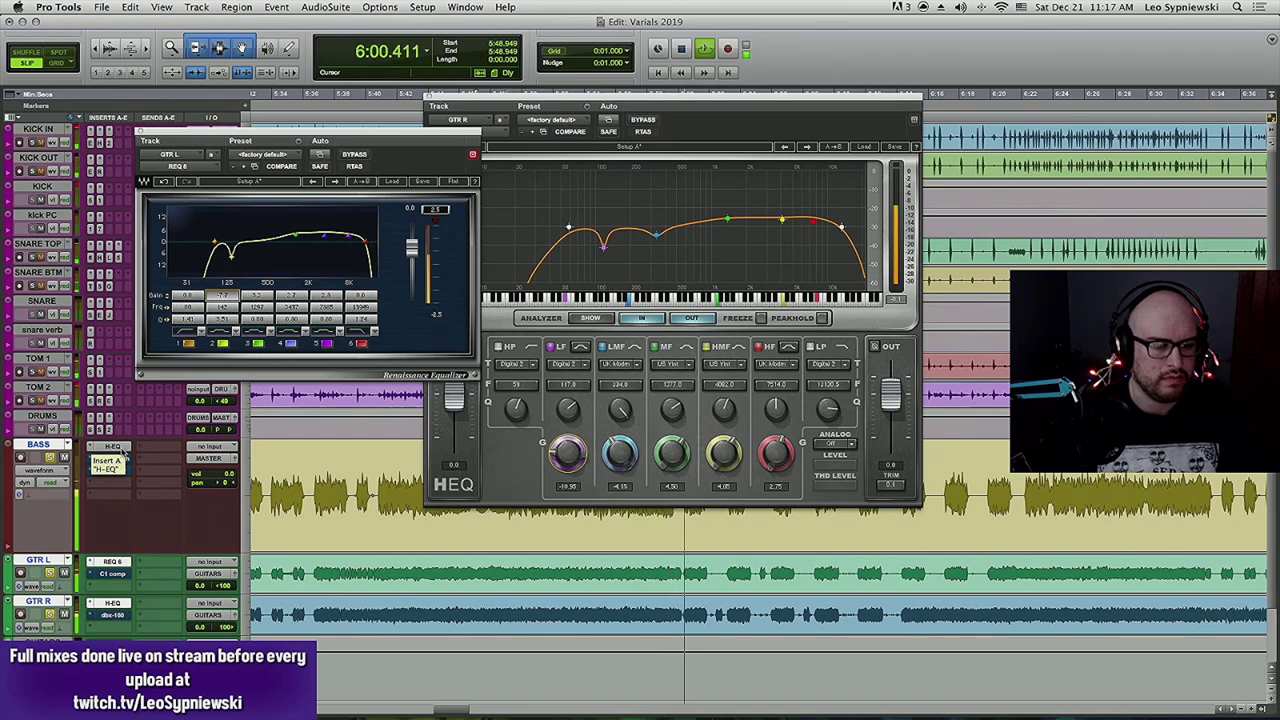
key("space")
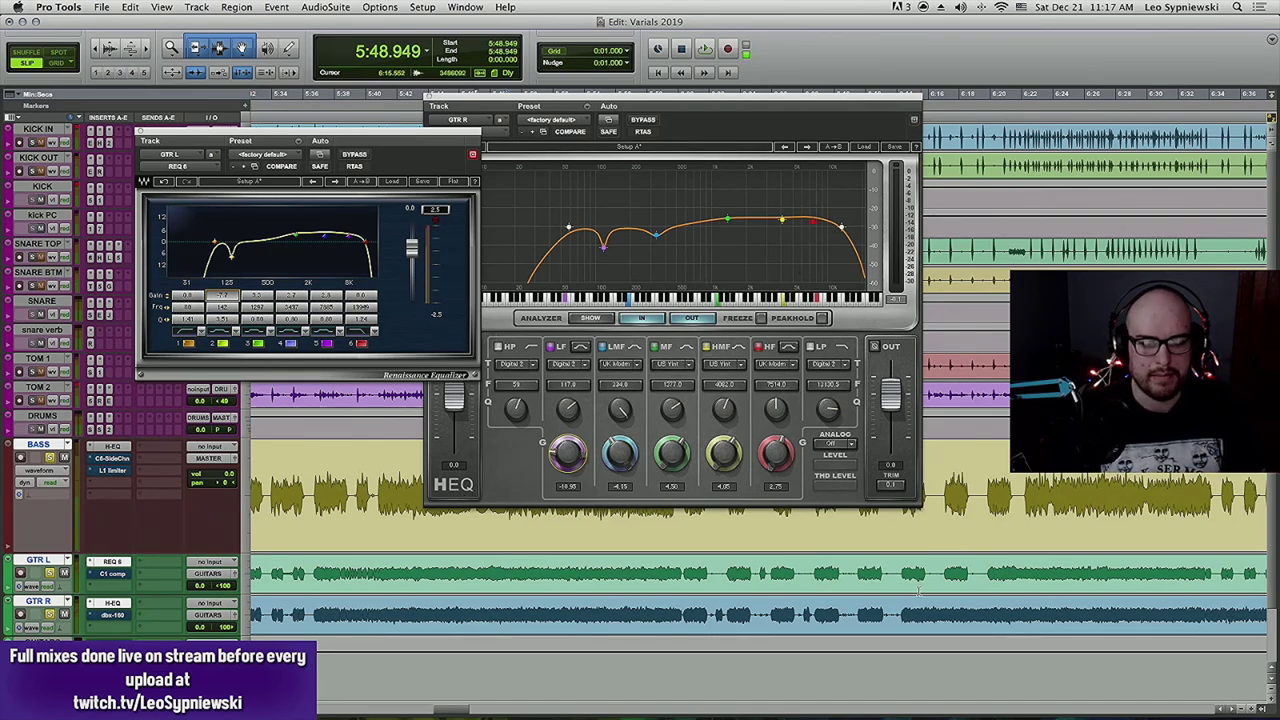
left_click(898, 572)
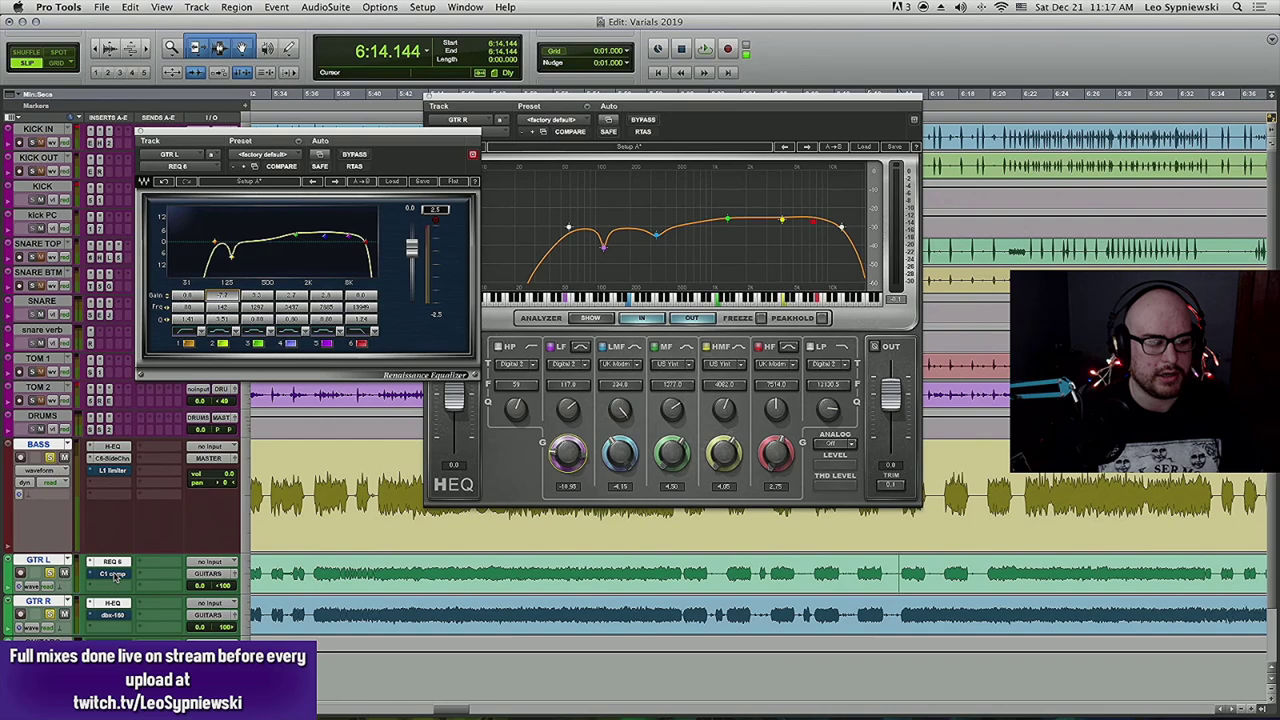
Close the GTR R EQ and place GTR R's dbx-160 window beside the GTR L C1 compressor.
left_click(112, 574)
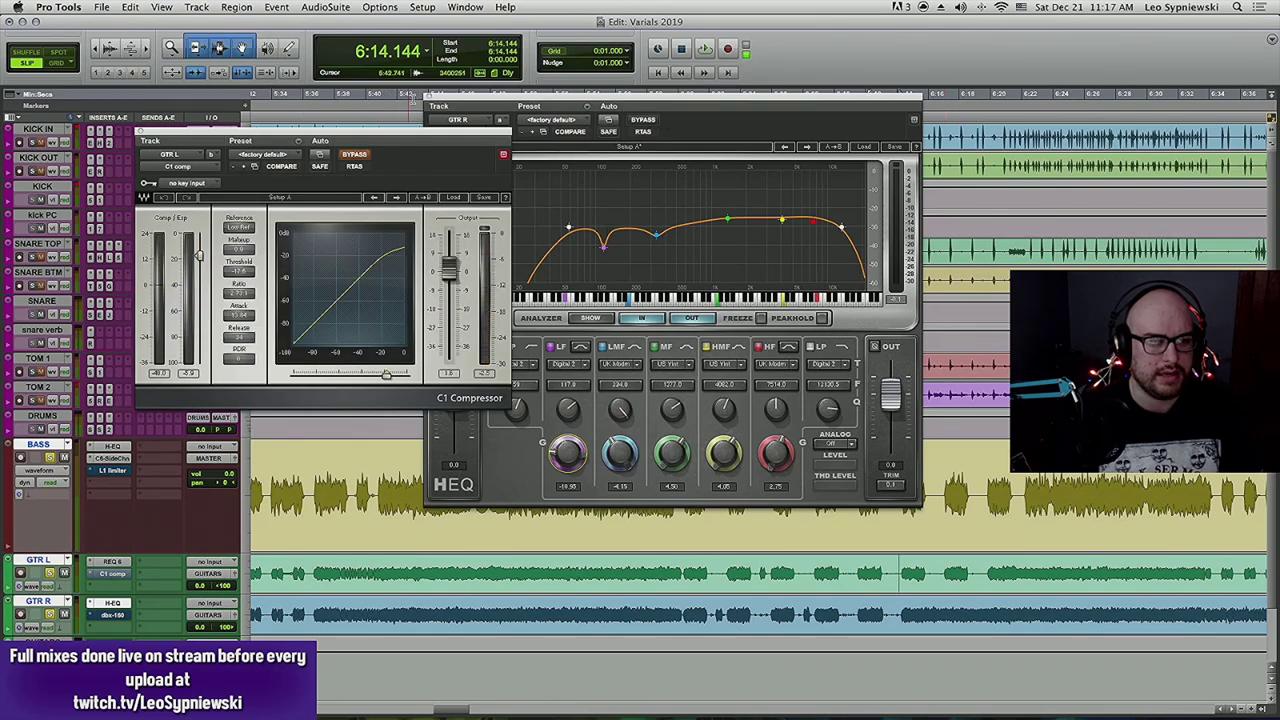
left_click(432, 97)
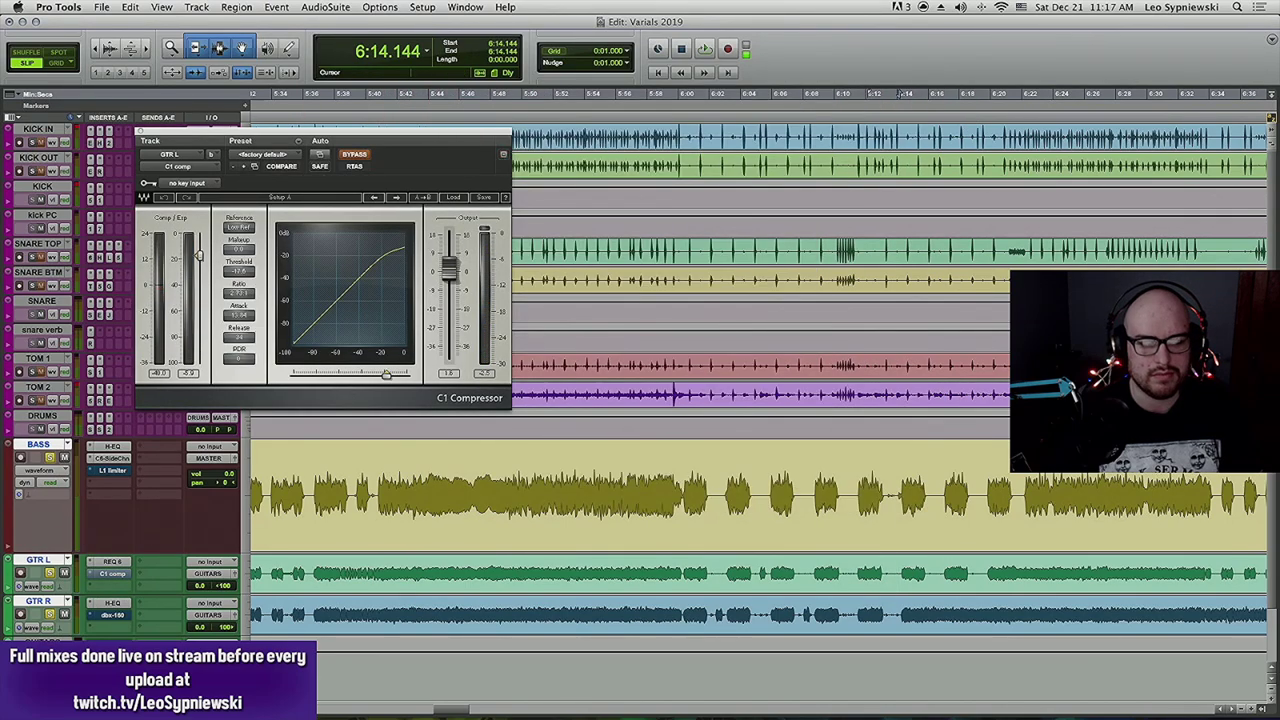
left_click(112, 614)
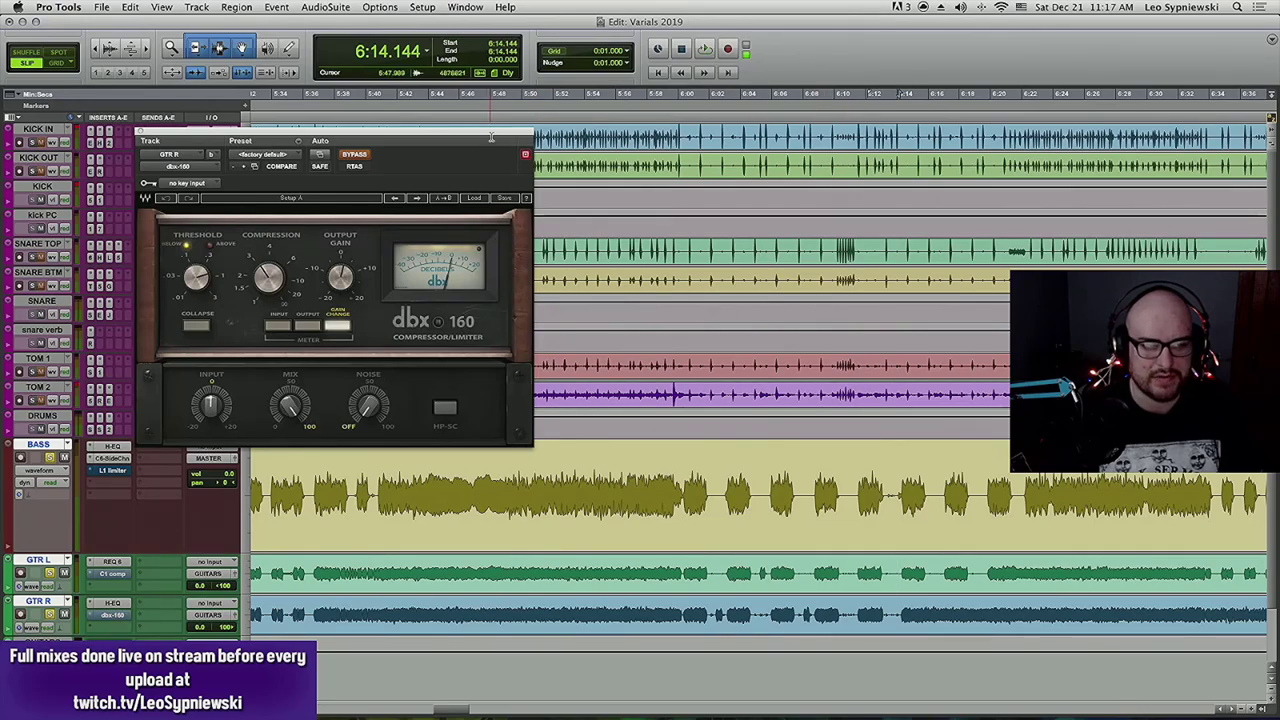
left_click_drag(491, 135, 868, 141)
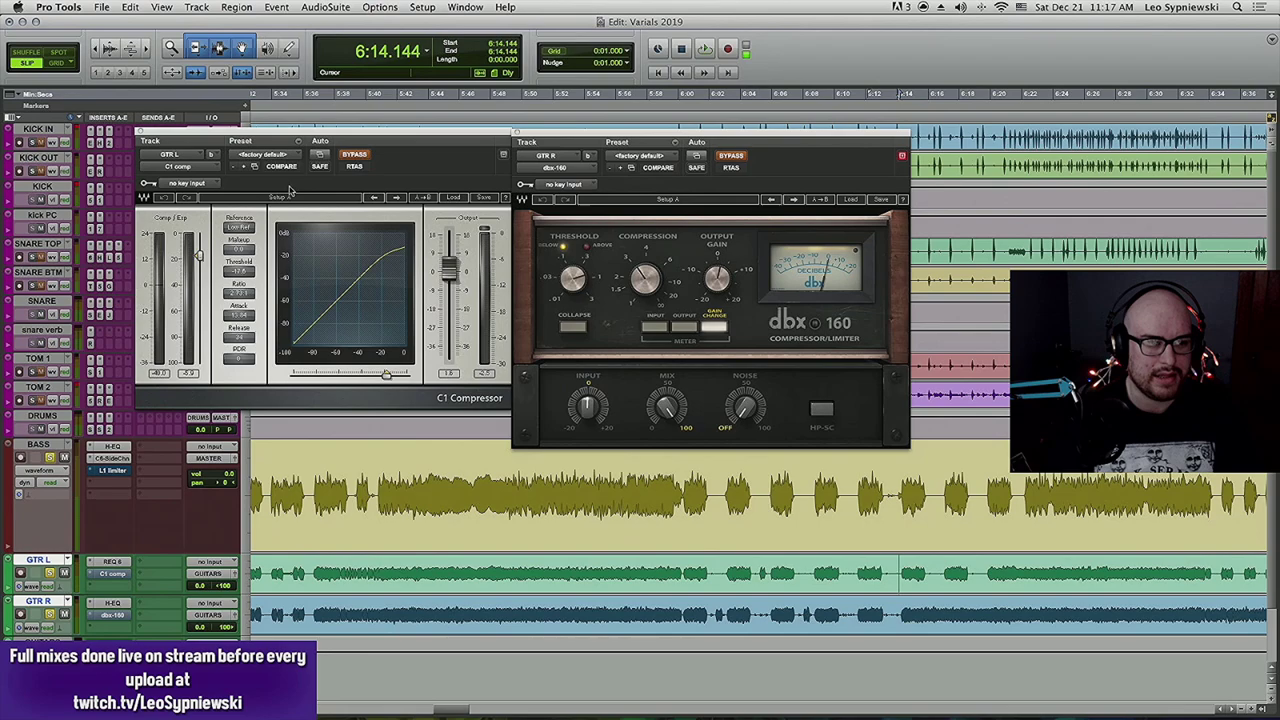
During playback, bypass and re-enable both guitar compressors repeatedly to compare, then stop.
key("space")
left_click(354, 155)
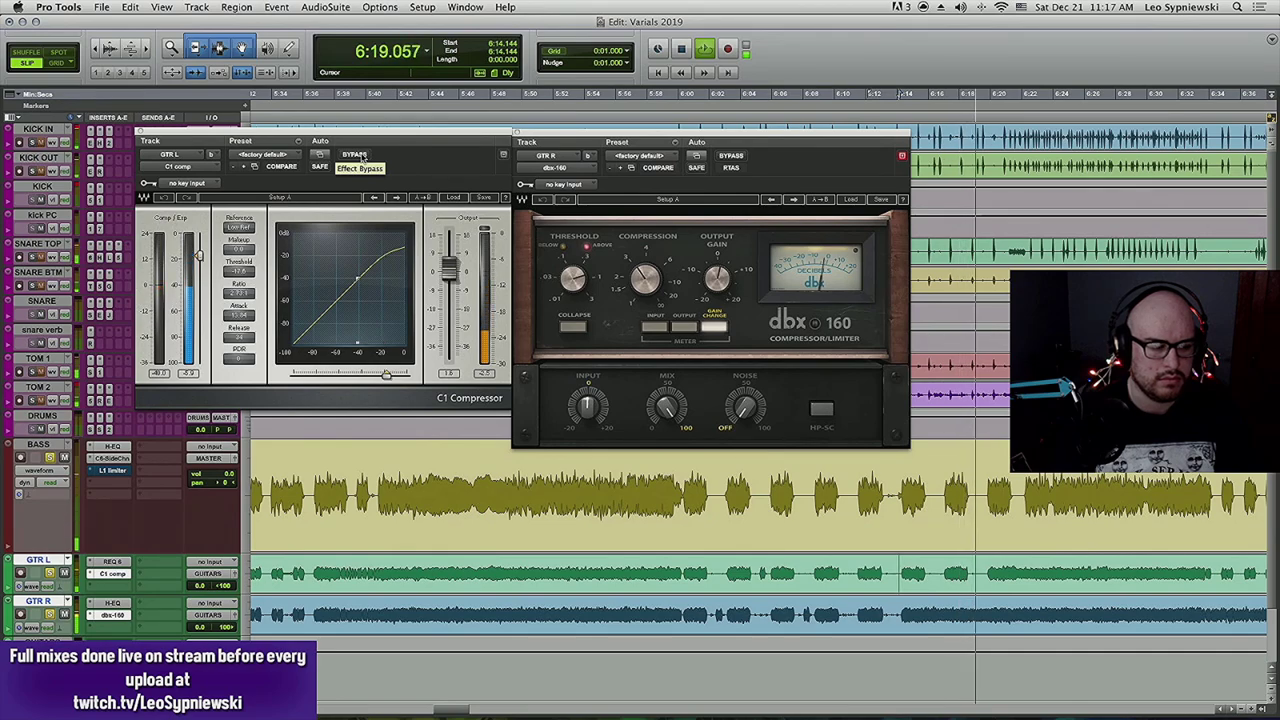
left_click(357, 155)
left_click(356, 155)
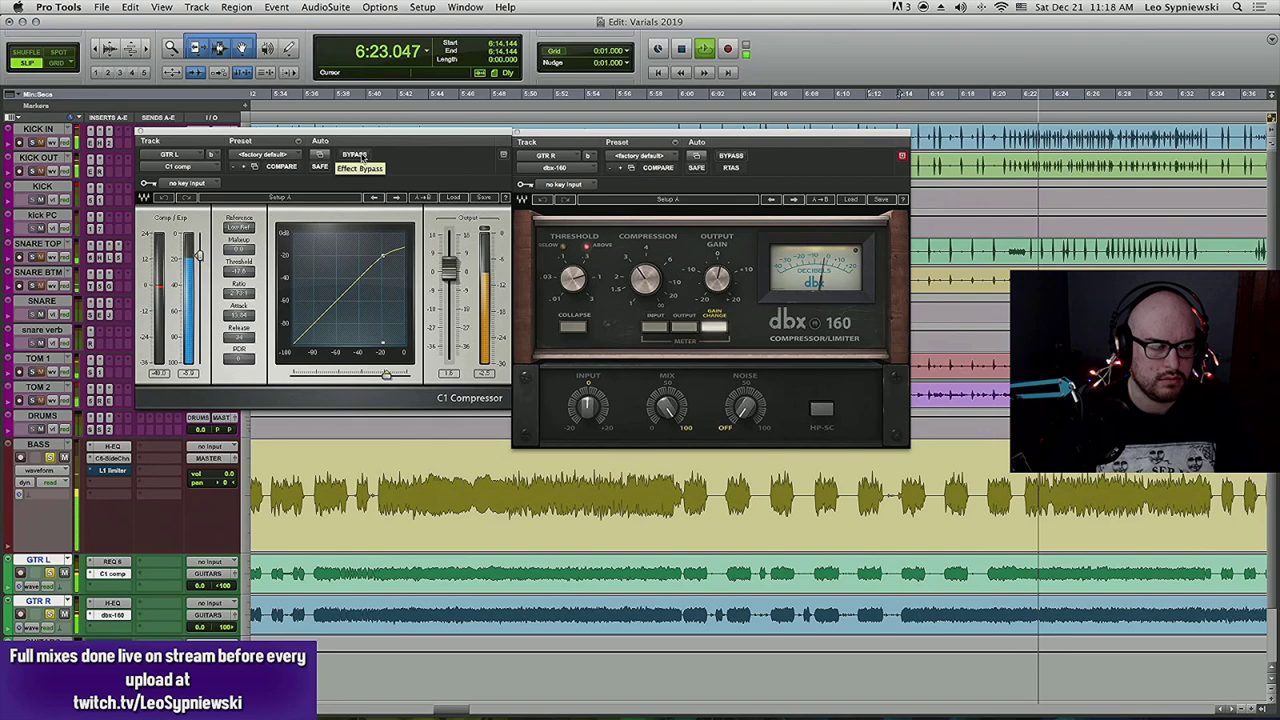
left_click(357, 155)
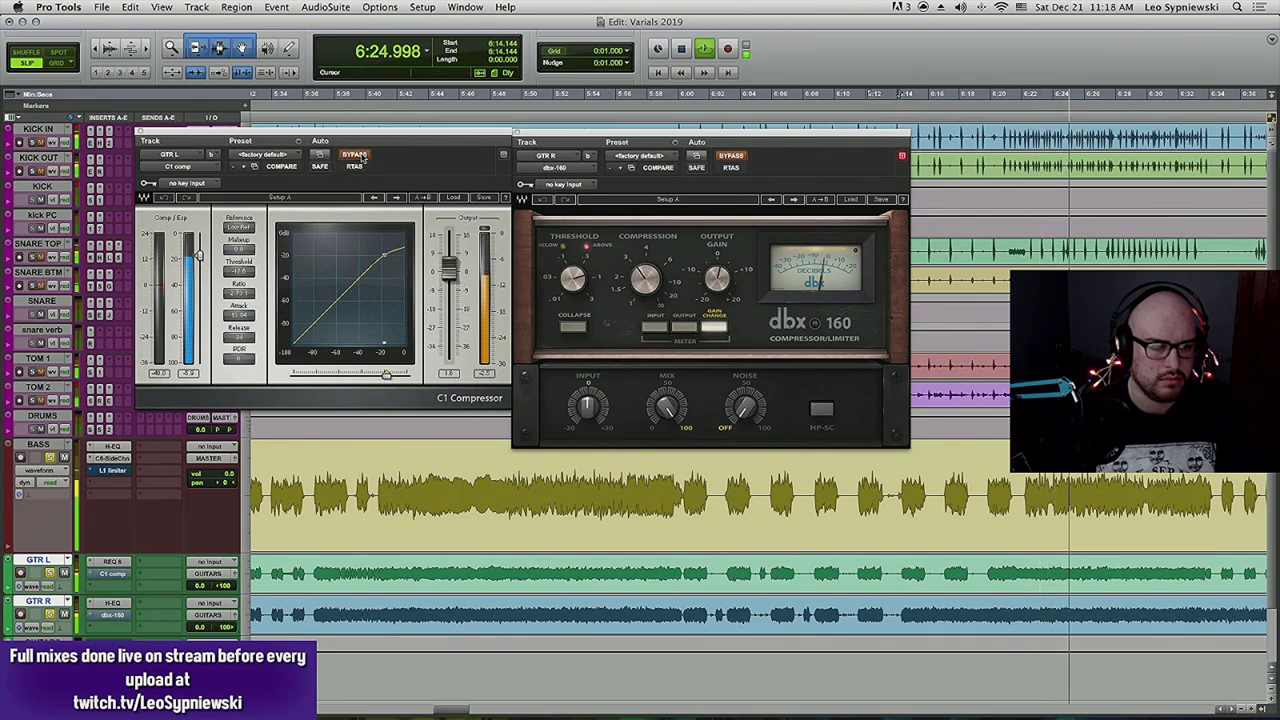
left_click(357, 155)
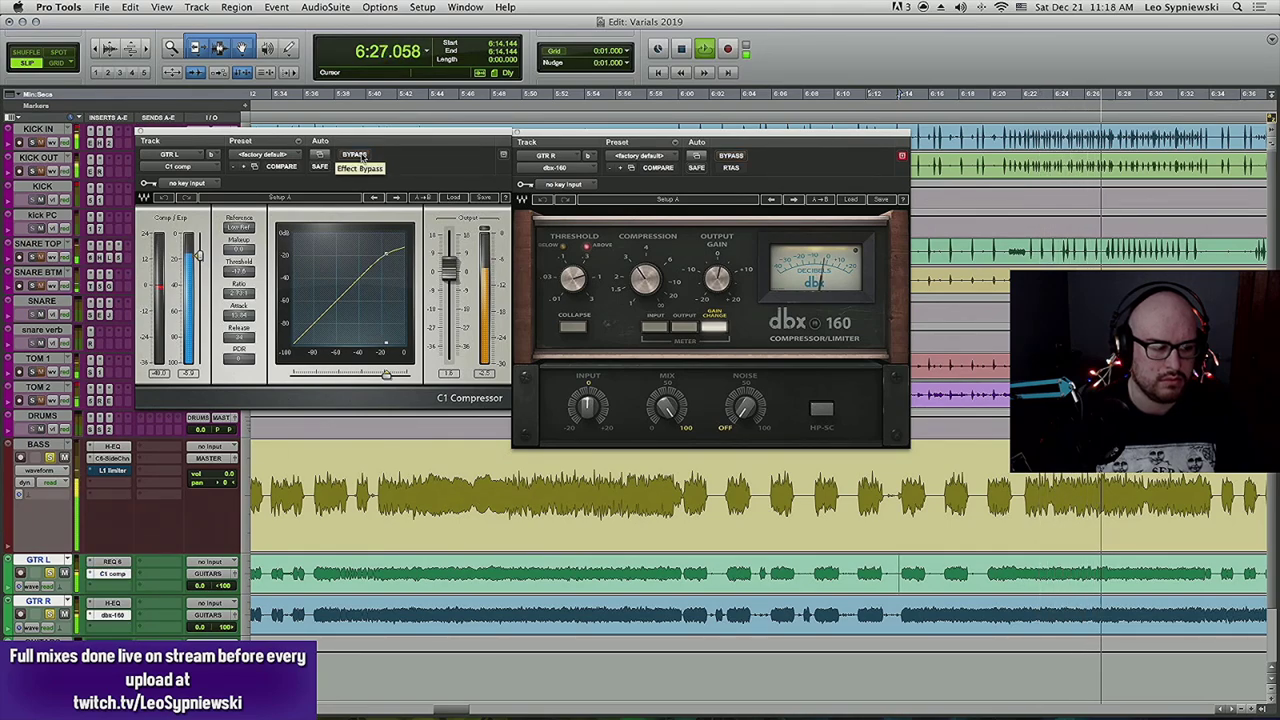
key("space")
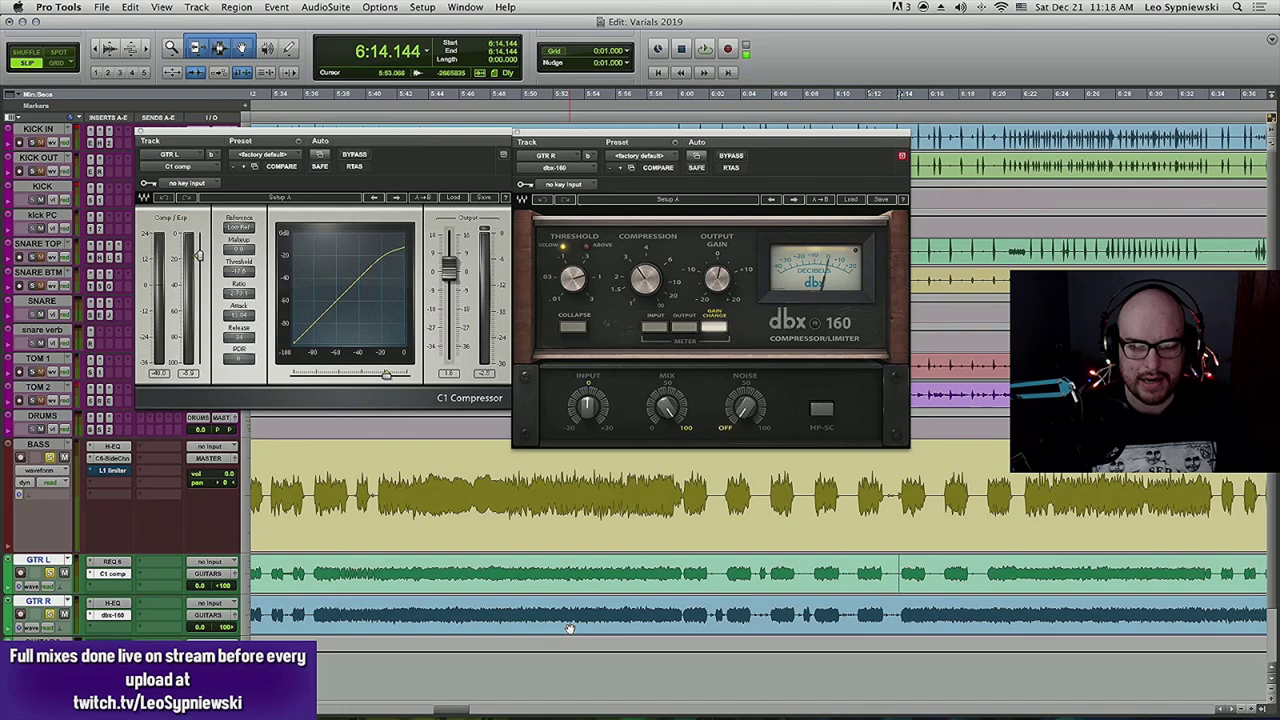
Set playback start near 5:40, close the C1 compressor, and view the guitar limiter's right channel.
left_click(376, 566)
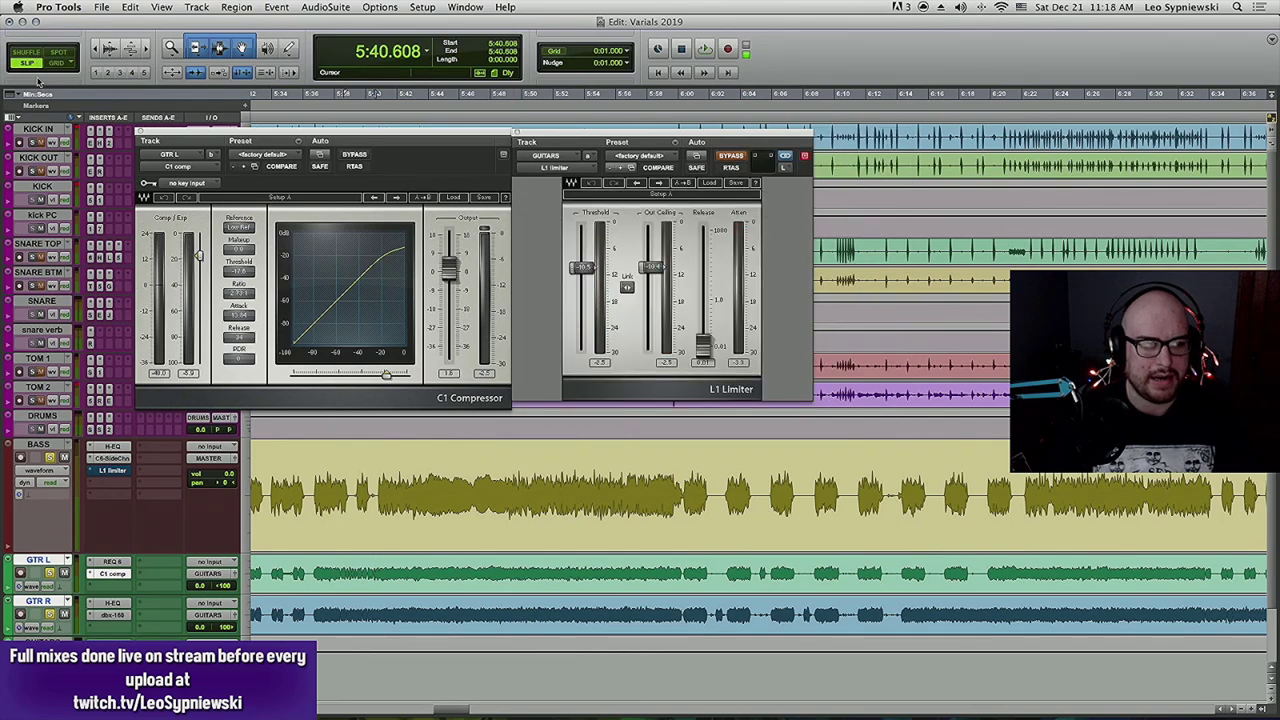
left_click(141, 133)
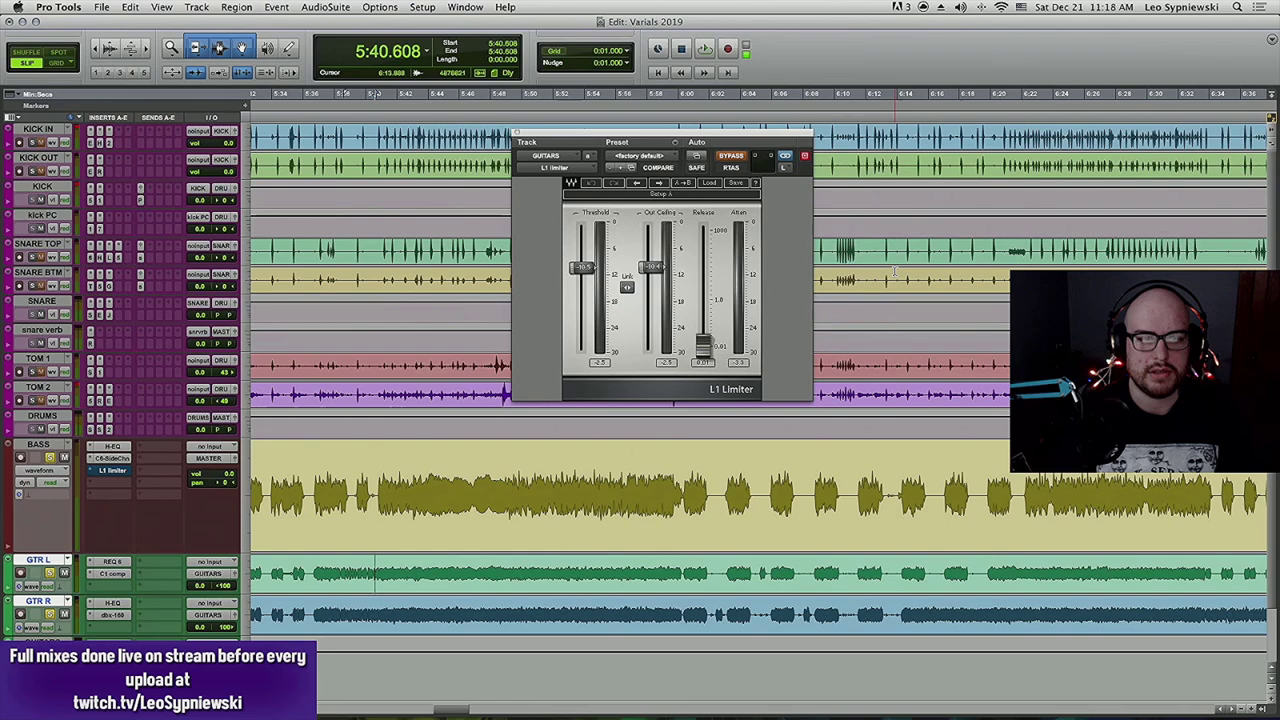
left_click(784, 167)
left_click(798, 179)
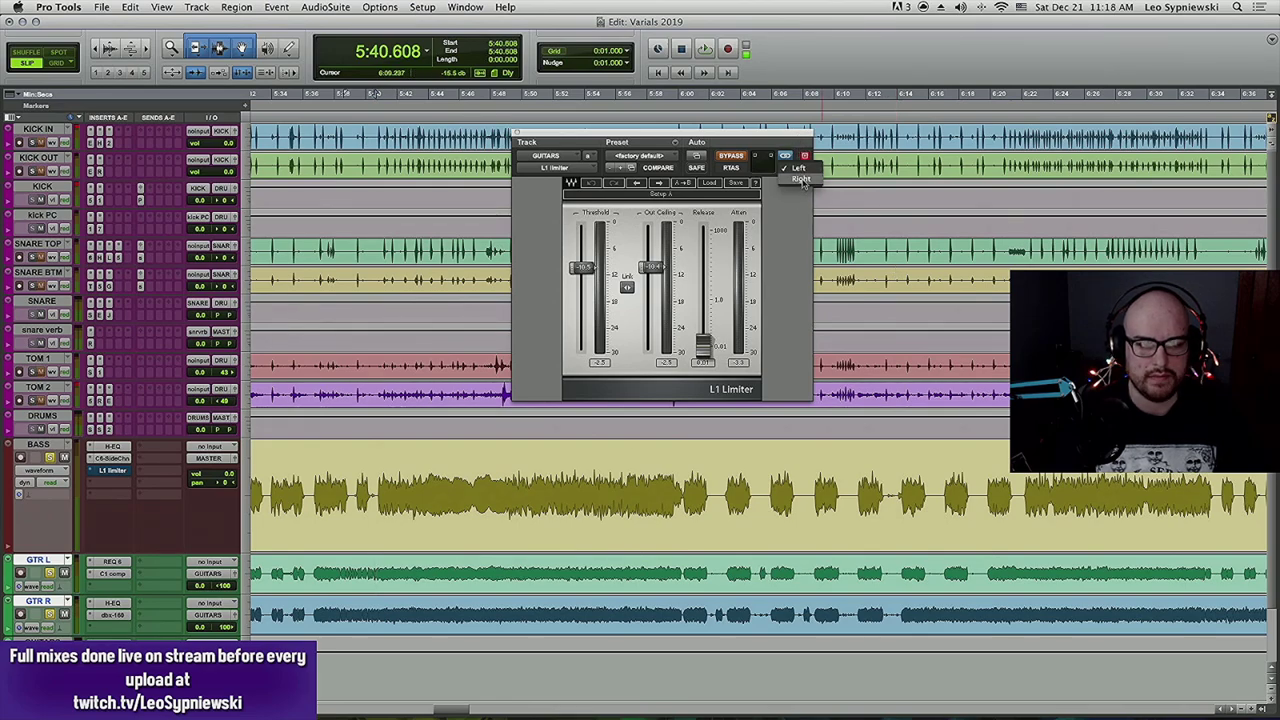
Return the guitar limiter to its left channel, nudge the start slightly later, and bring up BASS's L1 Limiter.
left_click(784, 167)
left_click(798, 155)
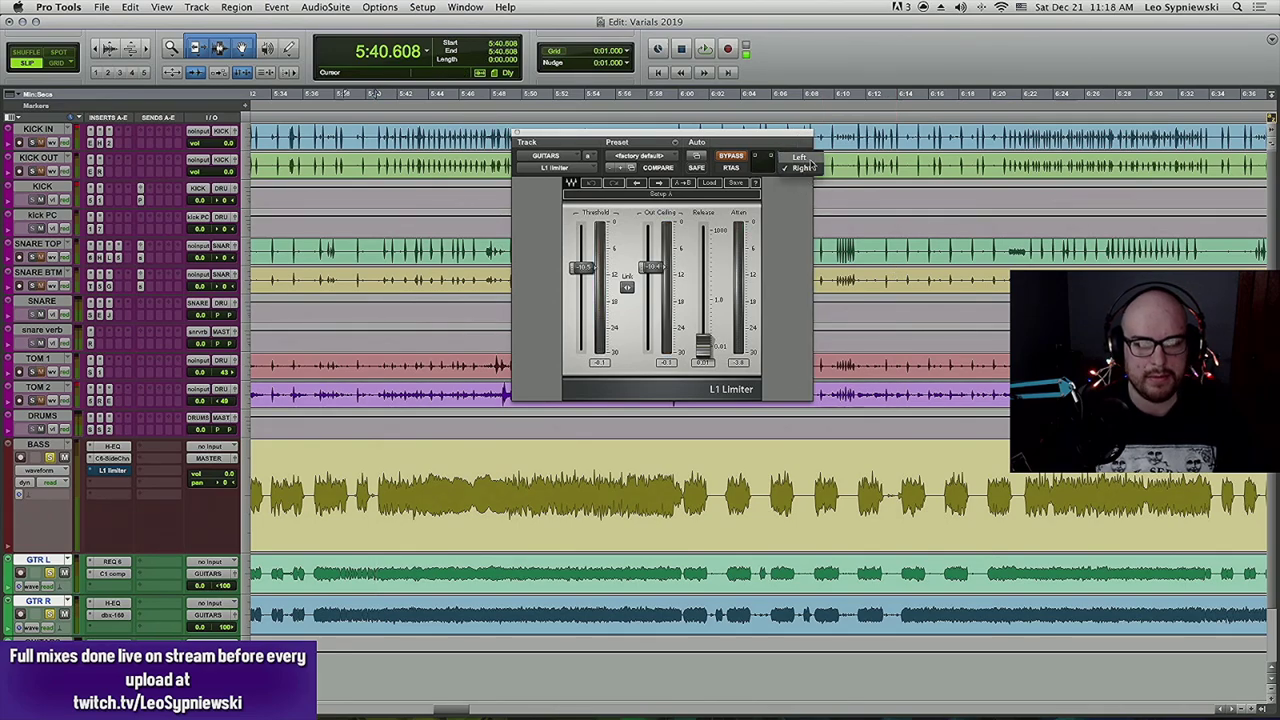
left_click(376, 483)
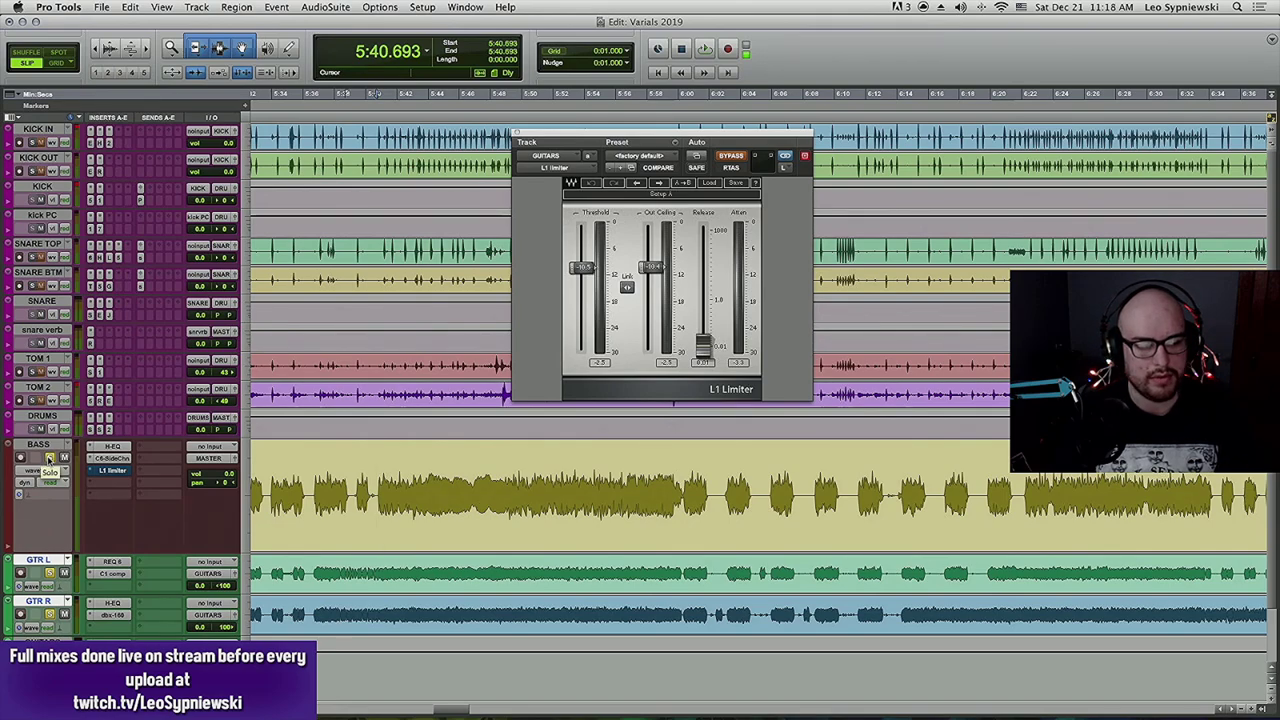
left_click(113, 470)
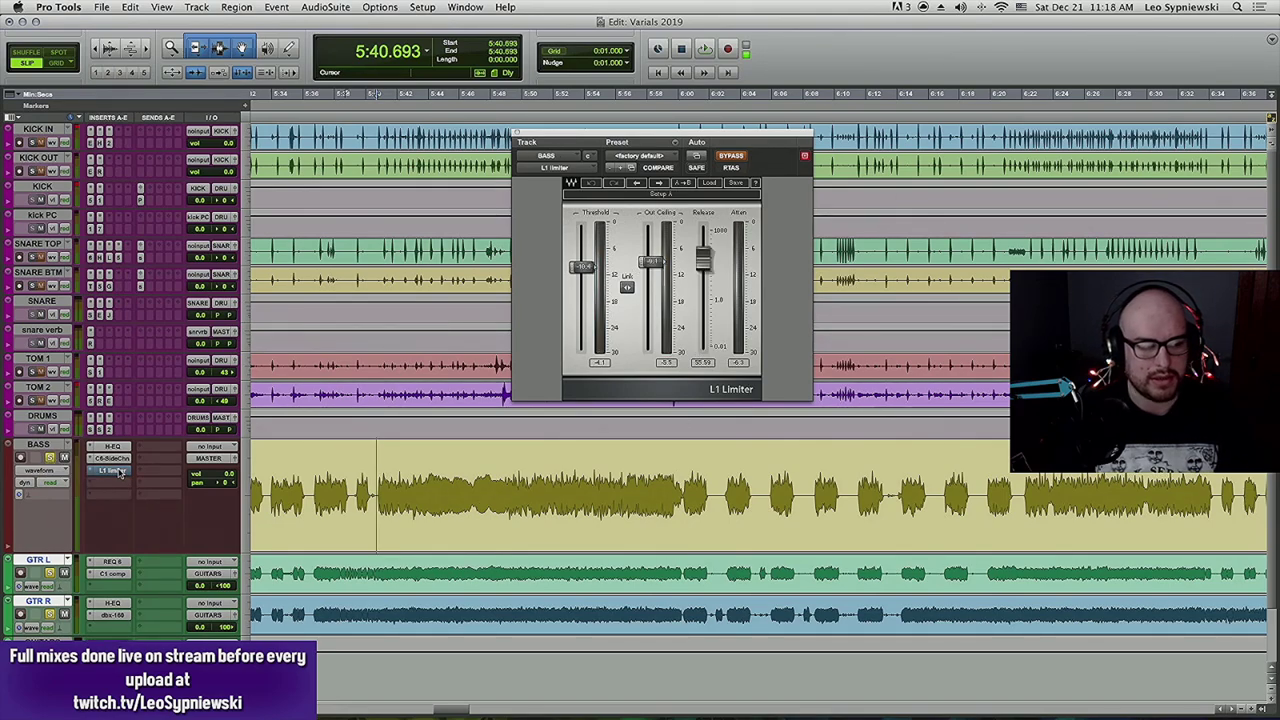
Arrange the BASS and GUITARS L1 Limiter windows side by side and switch the guitar limiter to Right.
left_click_drag(800, 133, 520, 114)
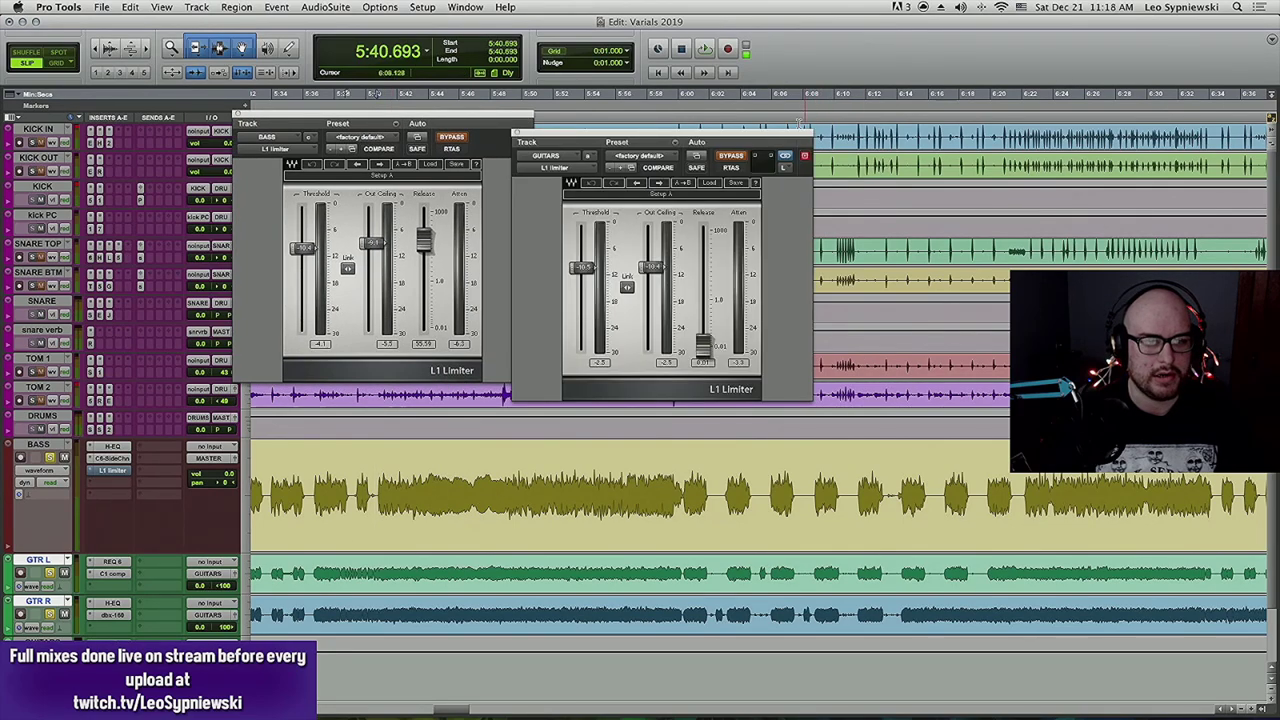
left_click_drag(799, 130, 816, 117)
left_click(802, 142)
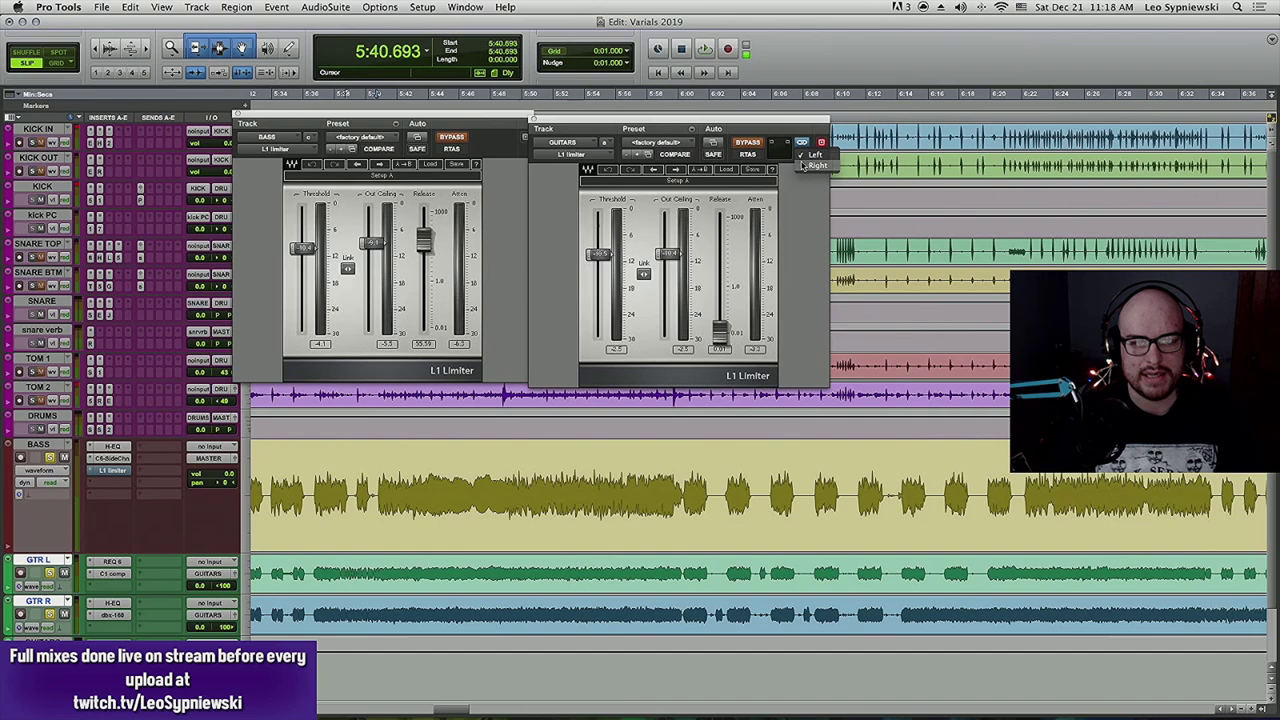
left_click(803, 164)
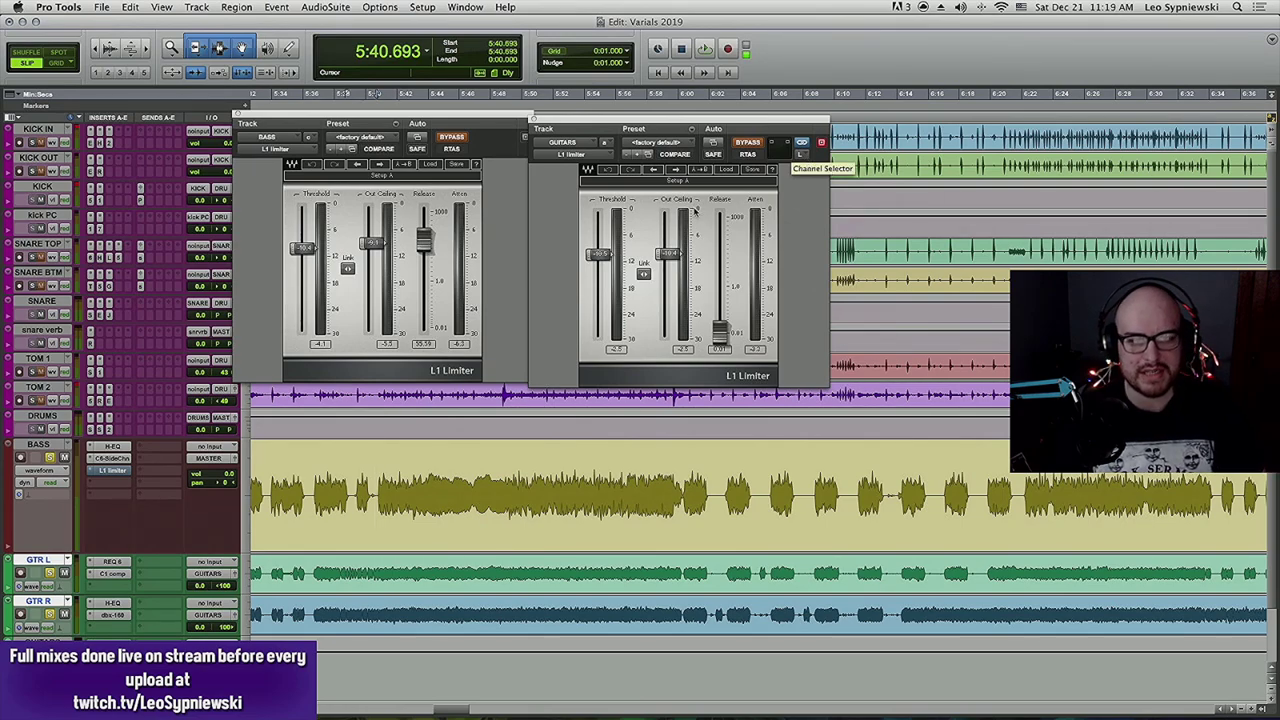
Switch the guitar limiter back to its left channel and deselect the guitar tracks.
left_click(801, 154)
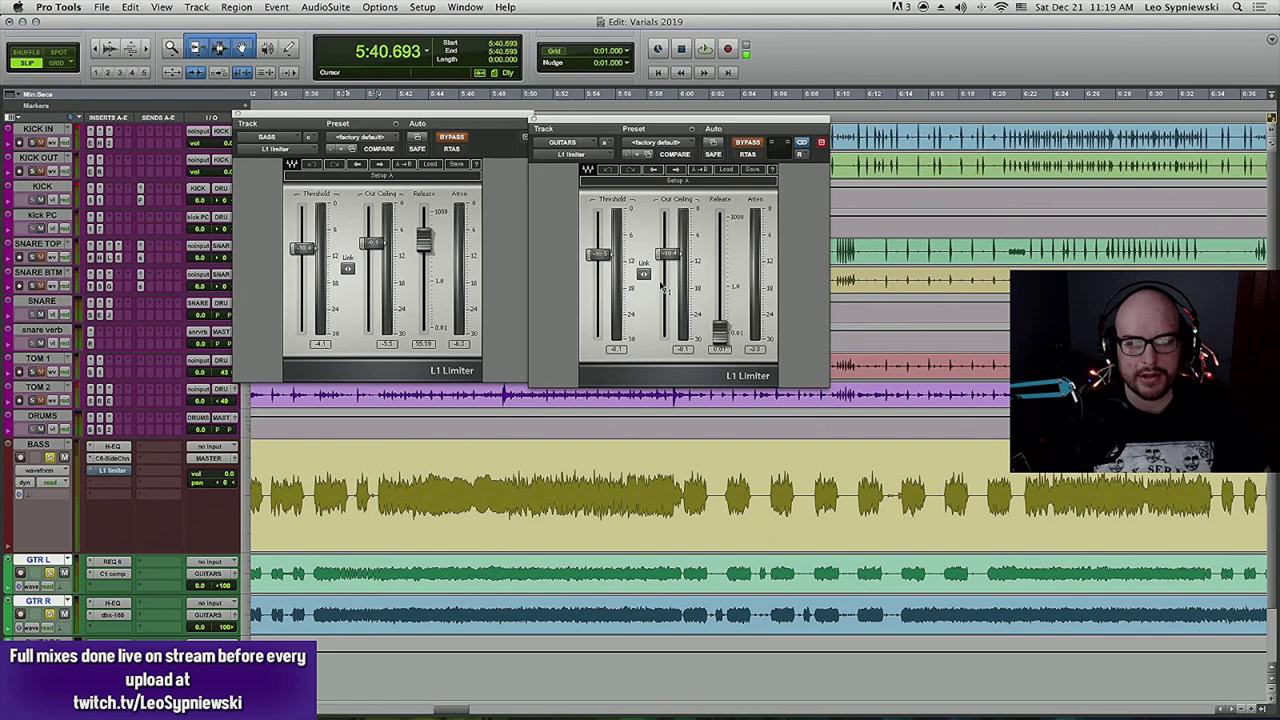
left_click(801, 154)
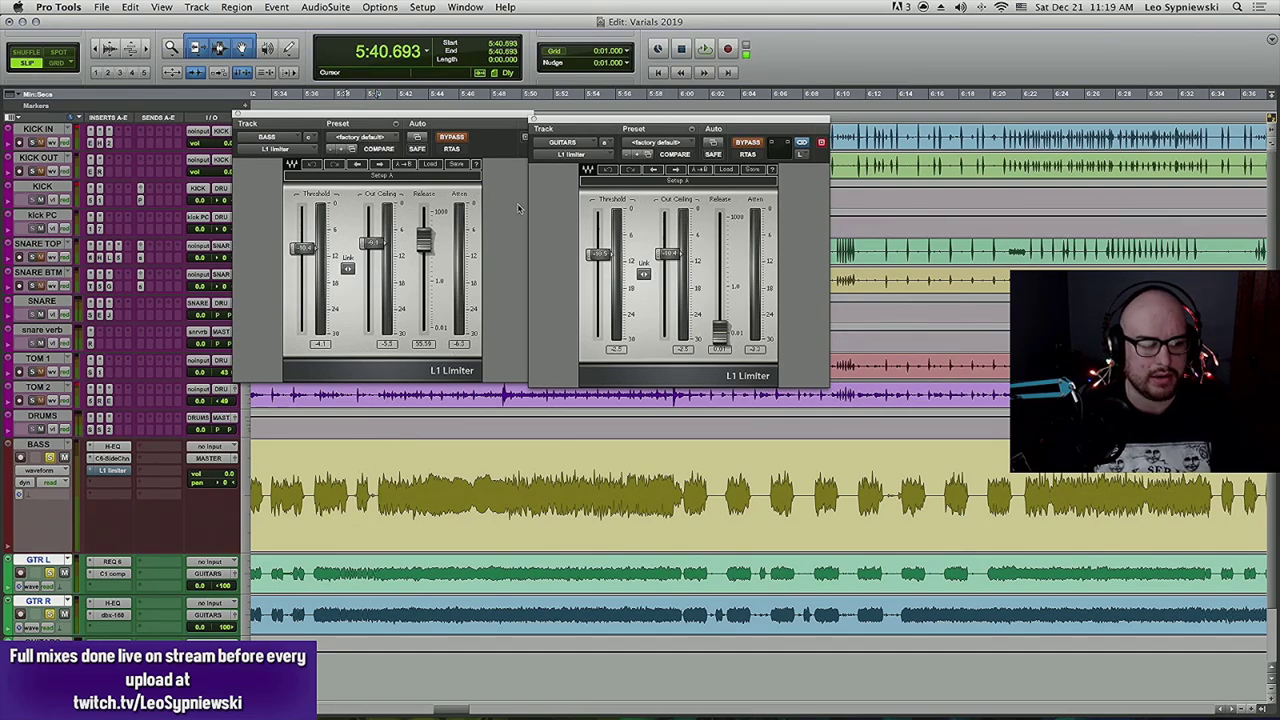
left_click(87, 636)
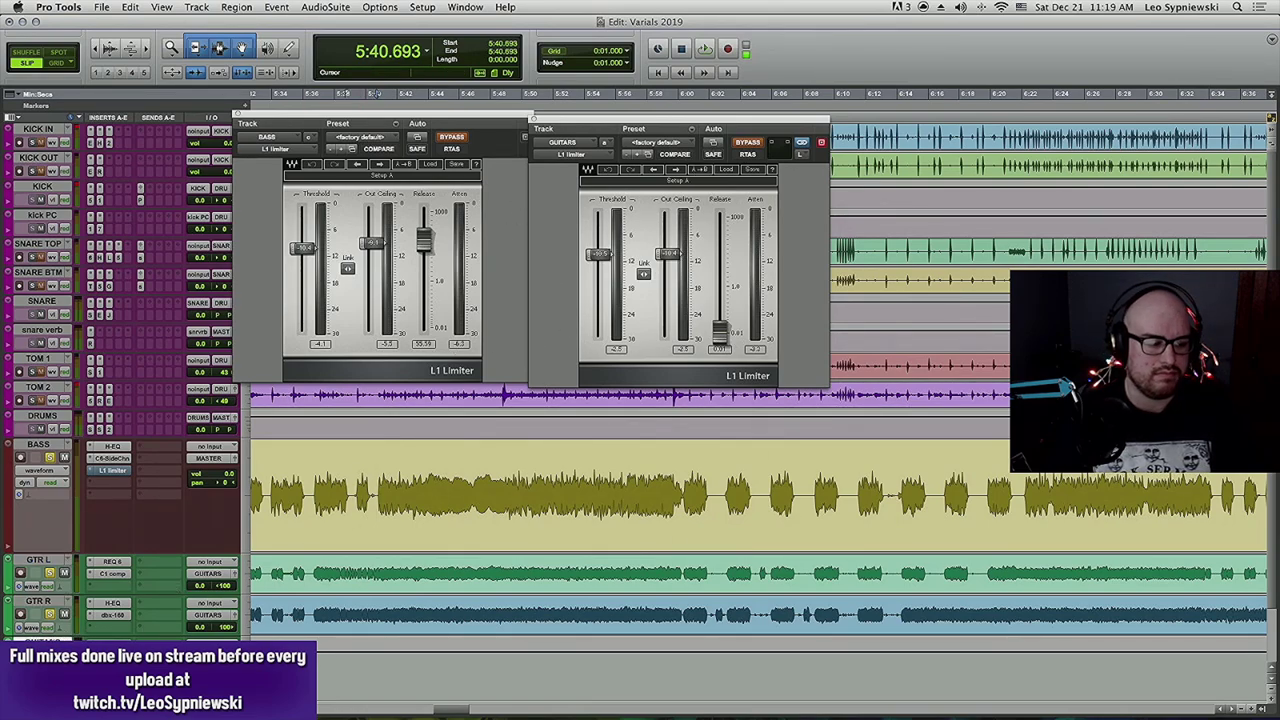
Add BASS to the selection and, during playback, toggle bypass on the bass and guitar L1 limiters to compare.
left_click(55, 445, "shift")
key("space")
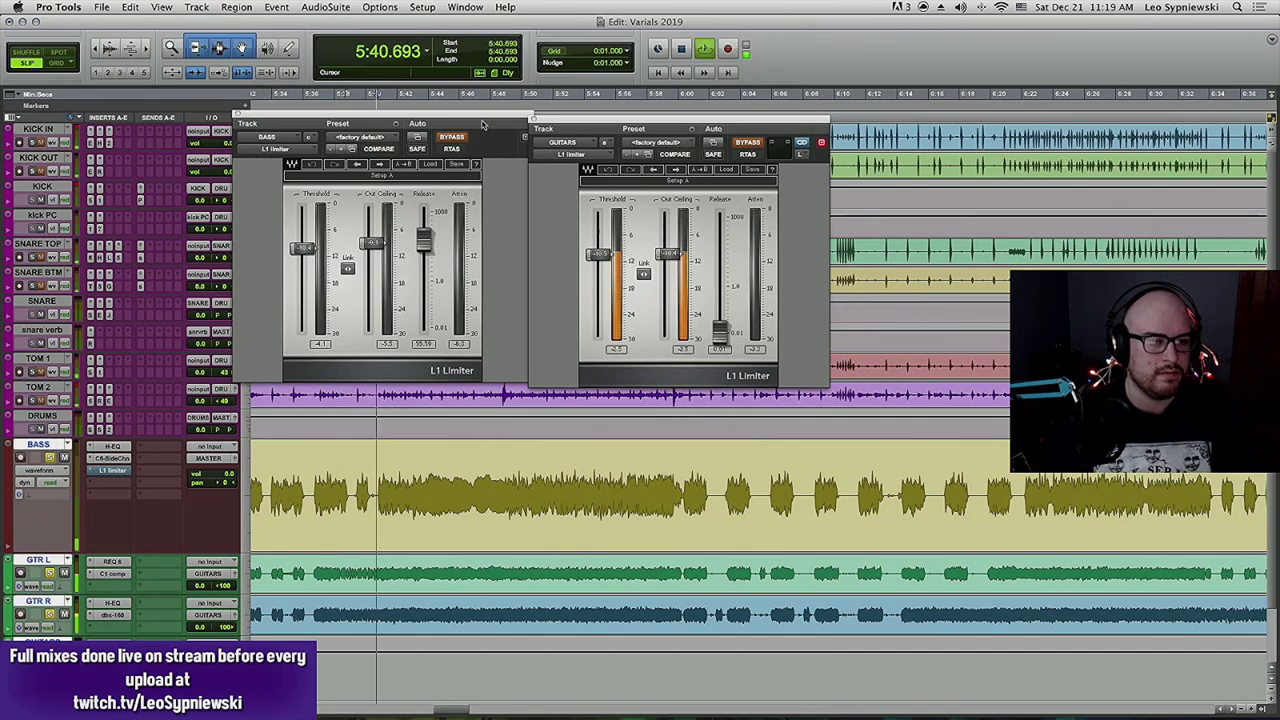
left_click(748, 142)
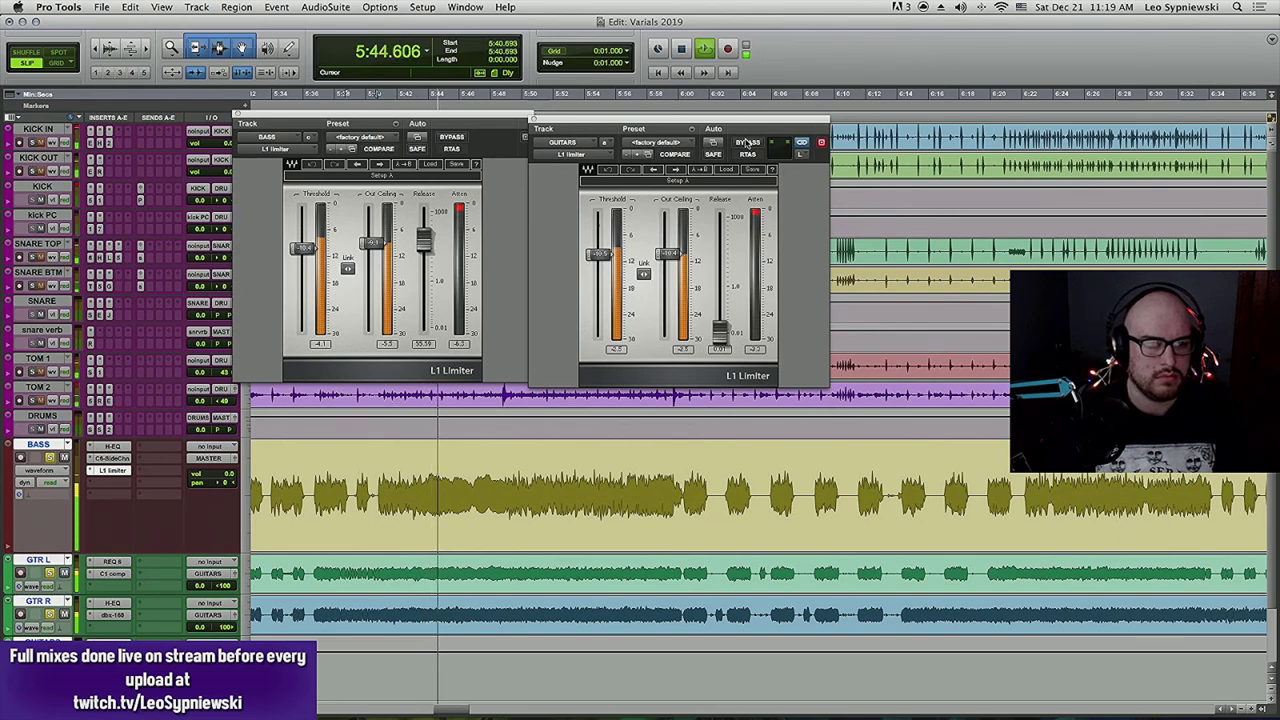
left_click(748, 142)
left_click(452, 137)
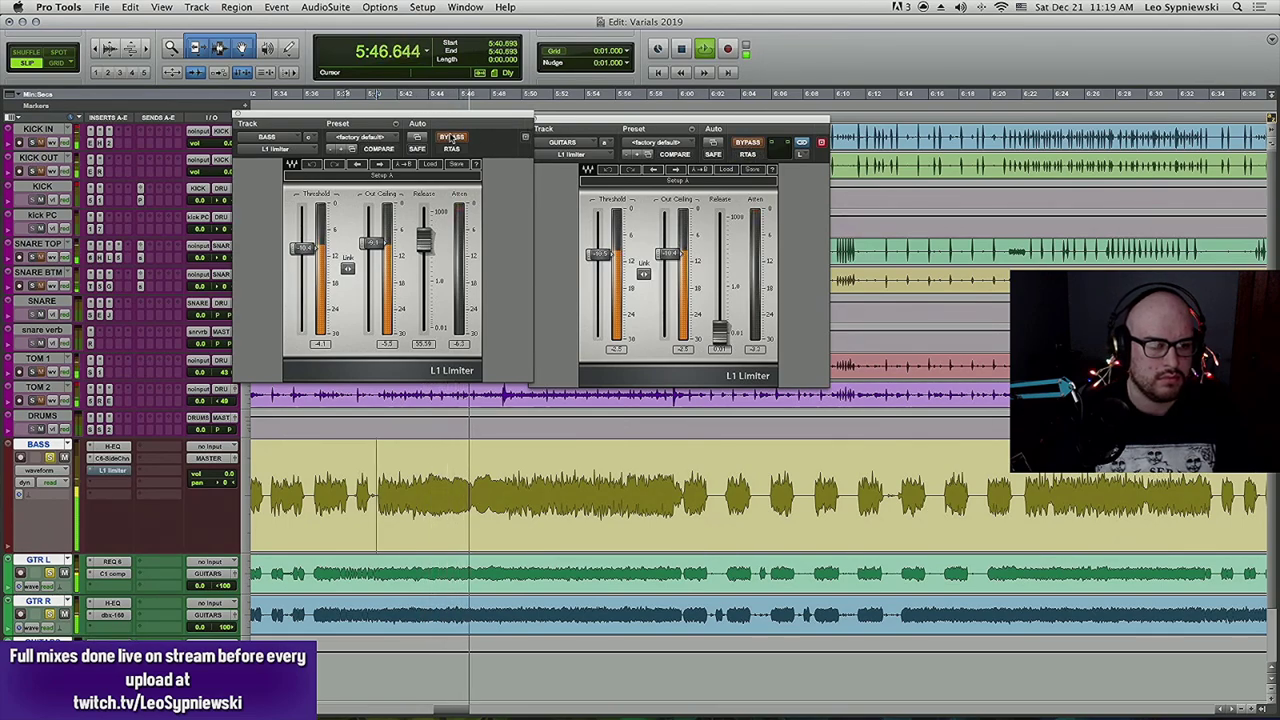
left_click(452, 137)
left_click(748, 142)
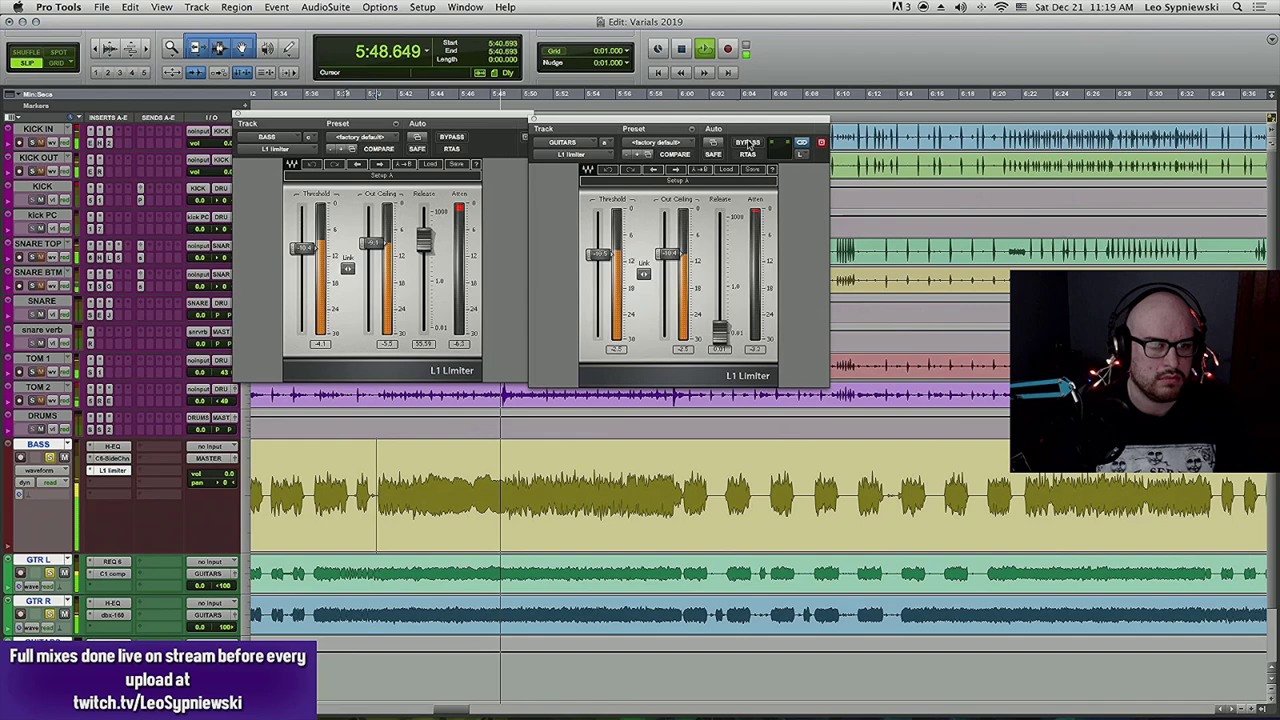
left_click(748, 142)
left_click(460, 138)
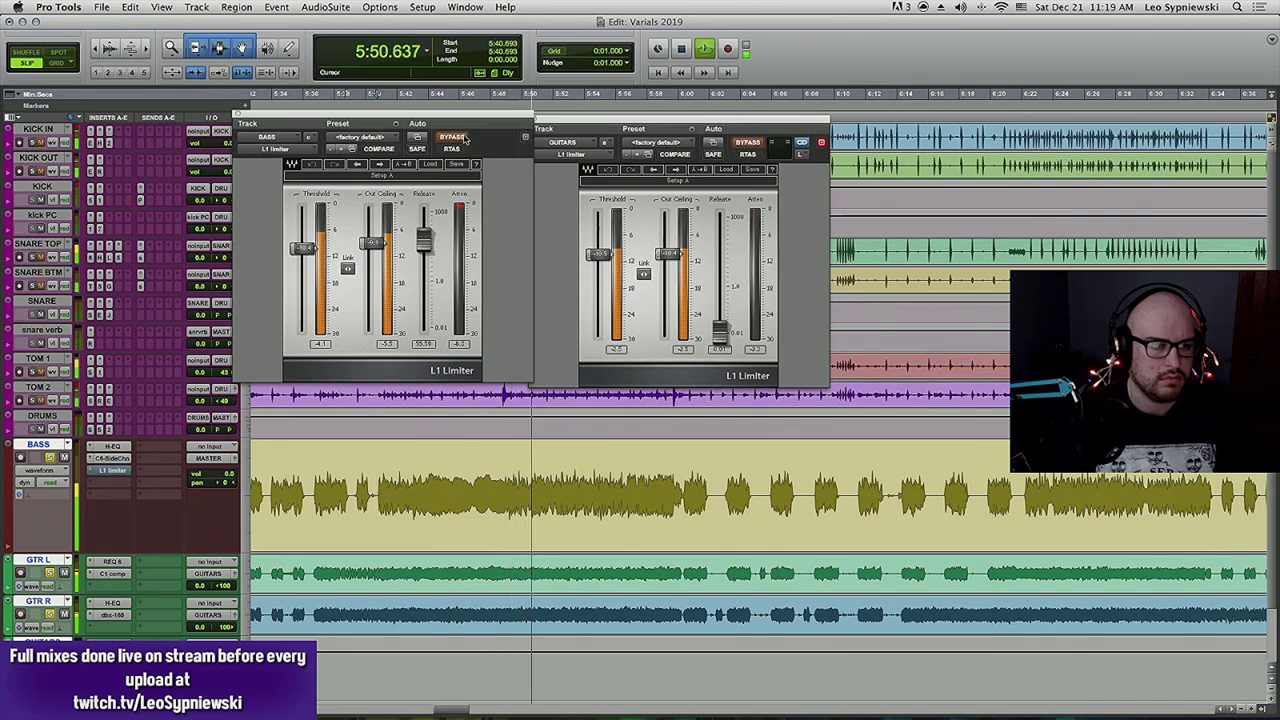
left_click(460, 138)
left_click(748, 142)
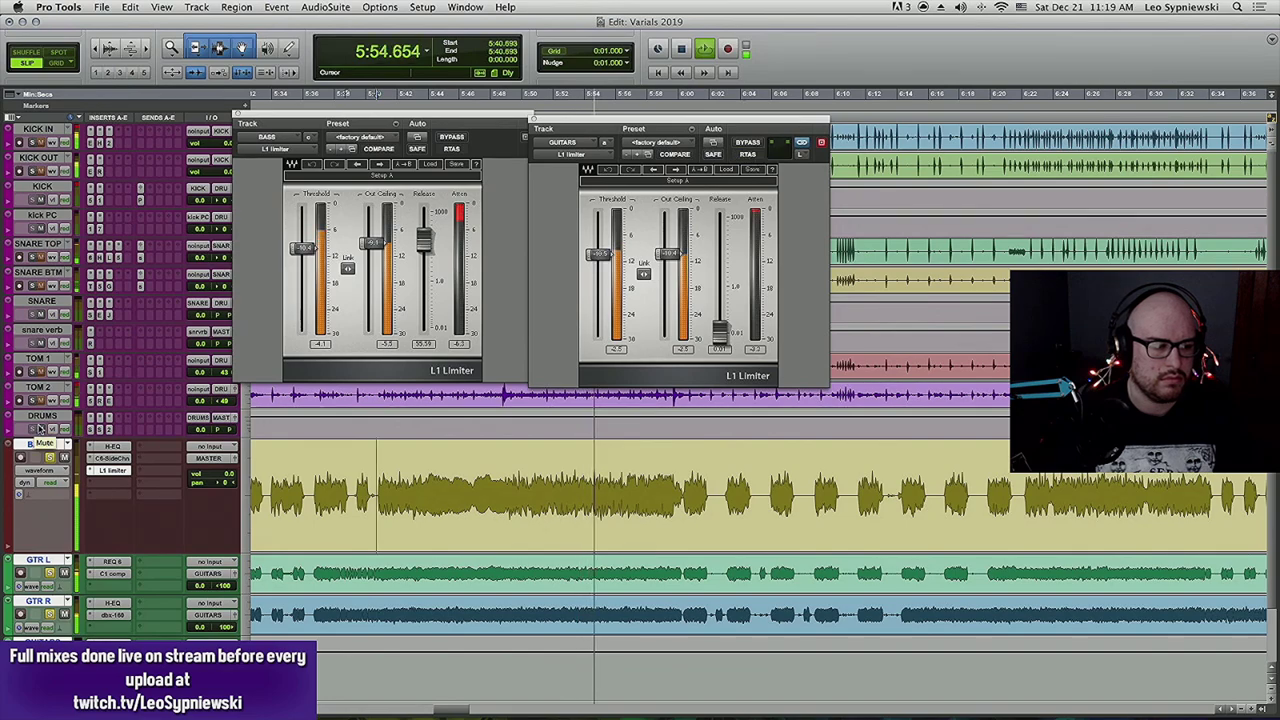
Select DRUMS, dismiss the KICK IN playlist list, stop playback at 5:40.693, and close the GUITARS L1 window.
left_click(42, 415)
left_click(68, 129)
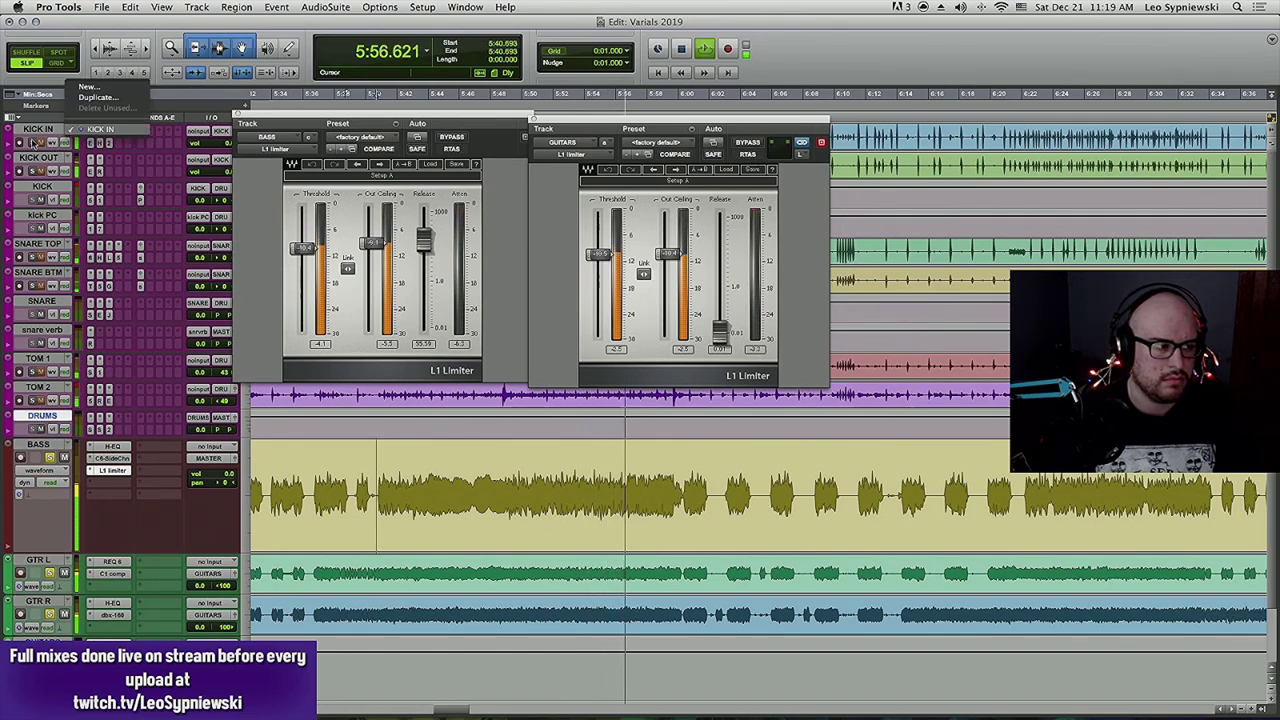
key("Escape")
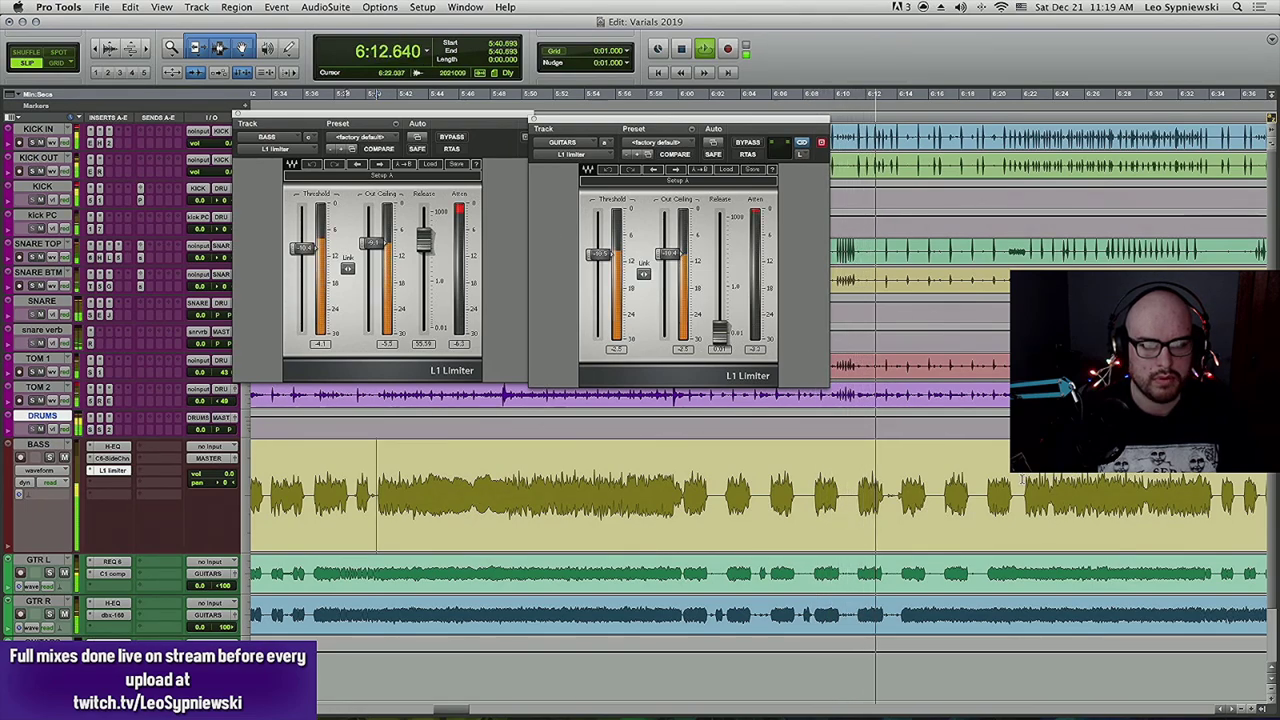
key("space")
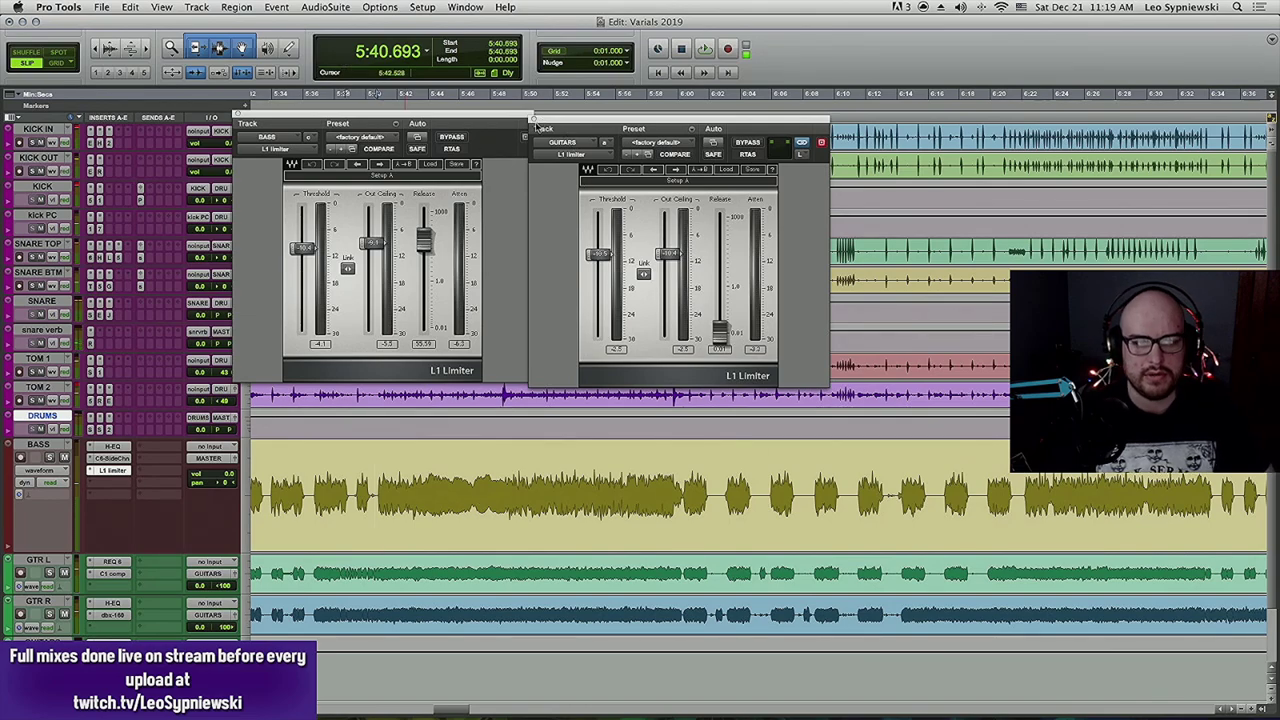
left_click(534, 121)
Close the BASS L1 Limiter window, leaving the Varials 2019 session at 5:40.693.
left_click(236, 113)
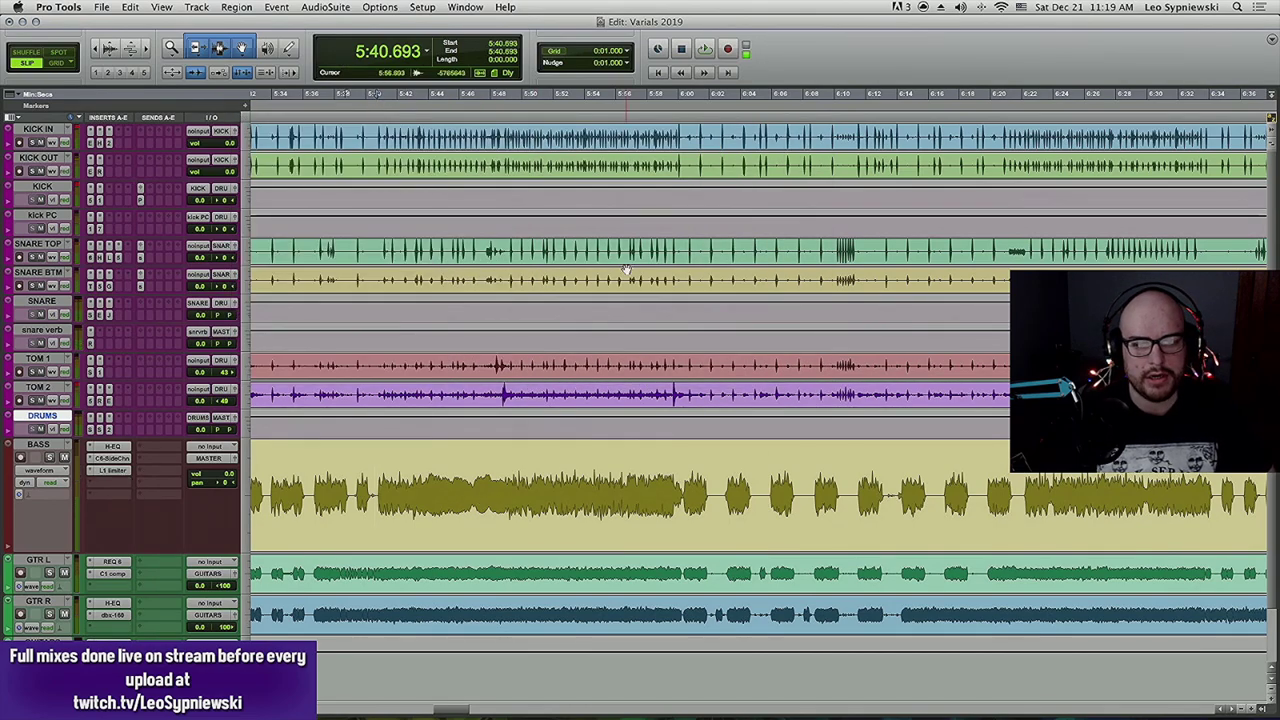